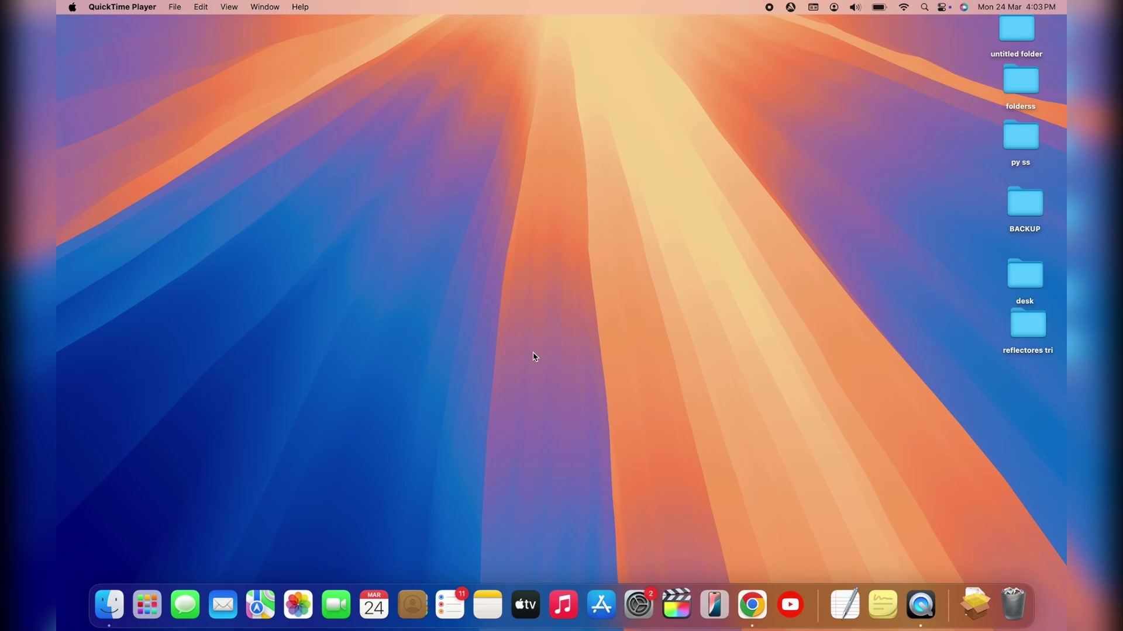
- Launch the Photos library, scroll through it, then minimise its window
{"action": "left_click", "coordinate": [295, 609]}
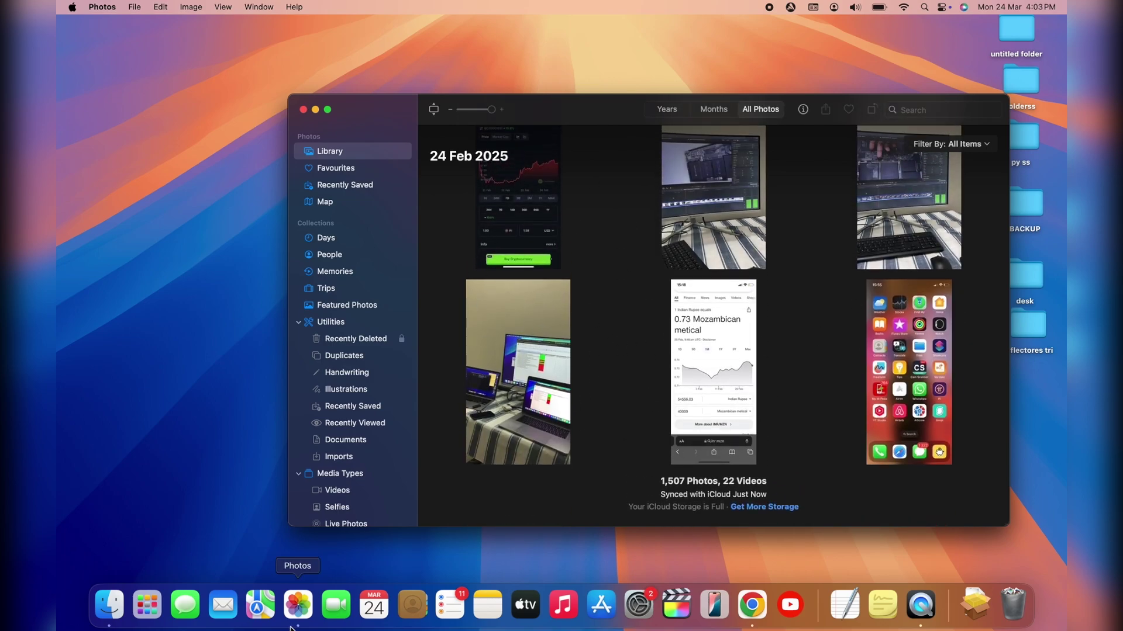
{"action": "scroll", "coordinate": [638, 375], "scroll_direction": "down", "scroll_amount": 2}
{"action": "mouse_move", "coordinate": [707, 448]}
{"action": "left_click", "coordinate": [314, 110]}
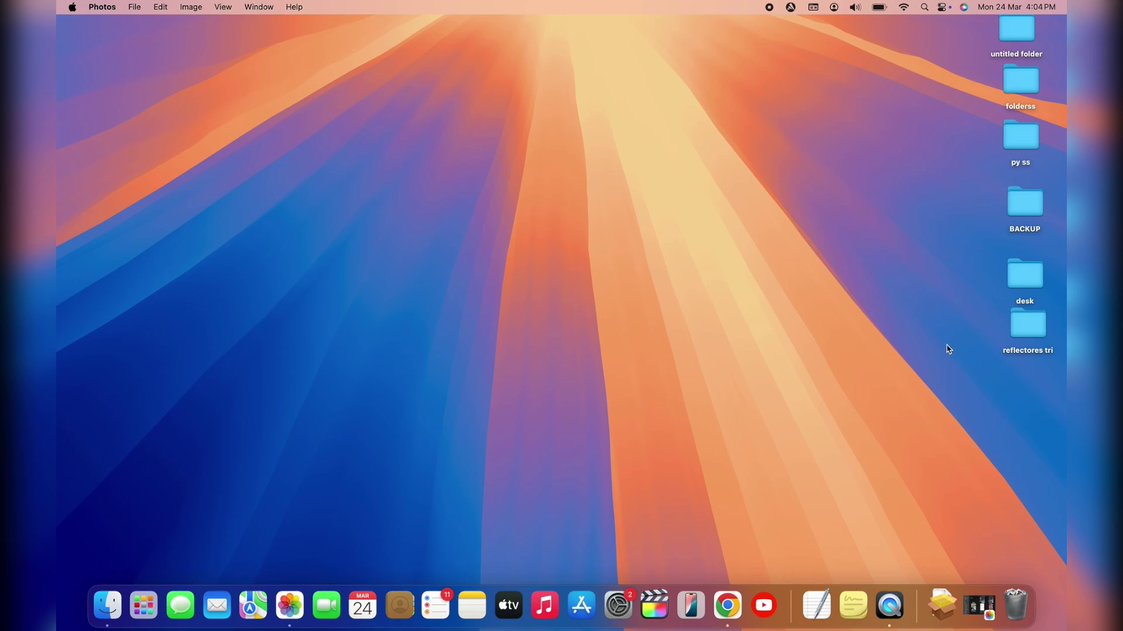
- Move the Sandisk drive beside the py ss folder and check its two videos and two folders
{"action": "left_click", "coordinate": [301, 114]}
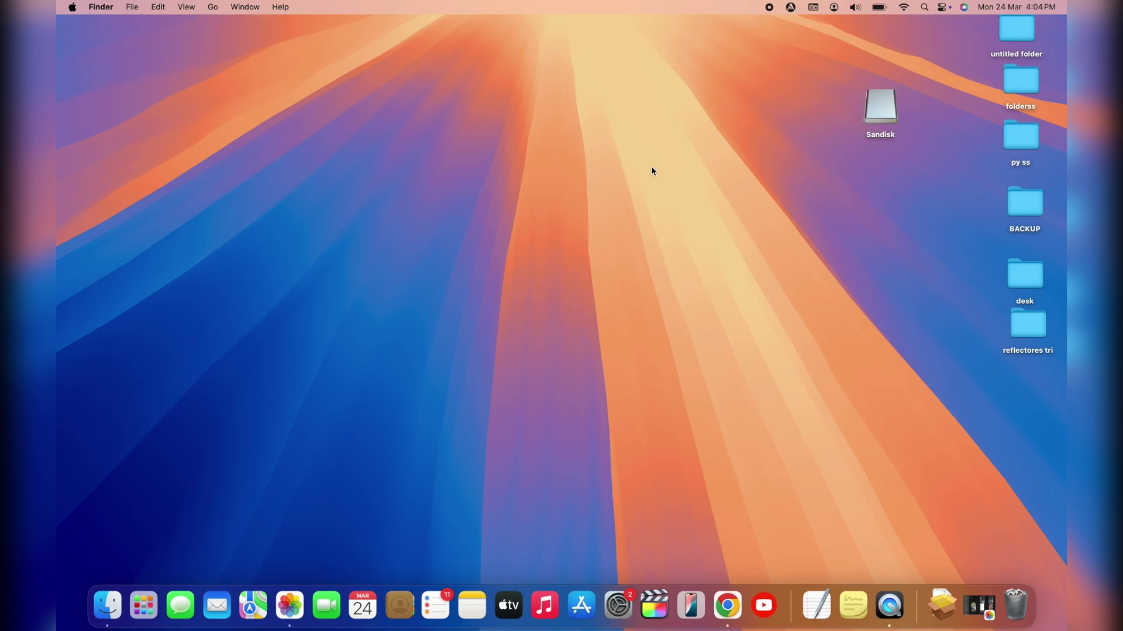
{"action": "left_click", "coordinate": [877, 110]}
{"action": "left_click_drag", "start_coordinate": [877, 110], "coordinate": [966, 140]}
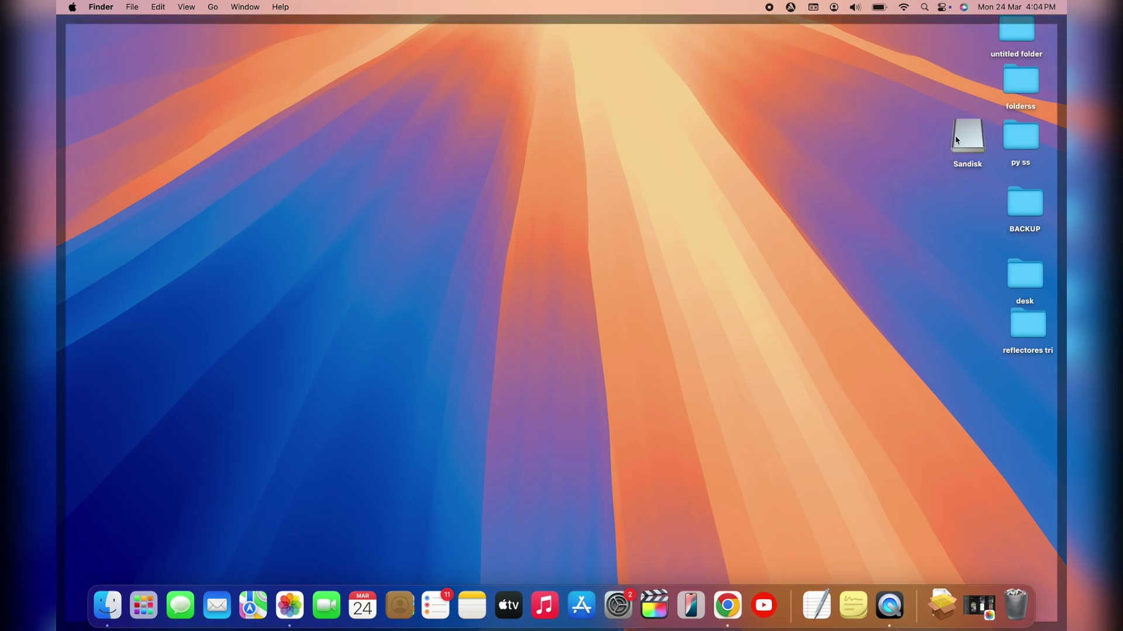
{"action": "double_click", "coordinate": [963, 139]}
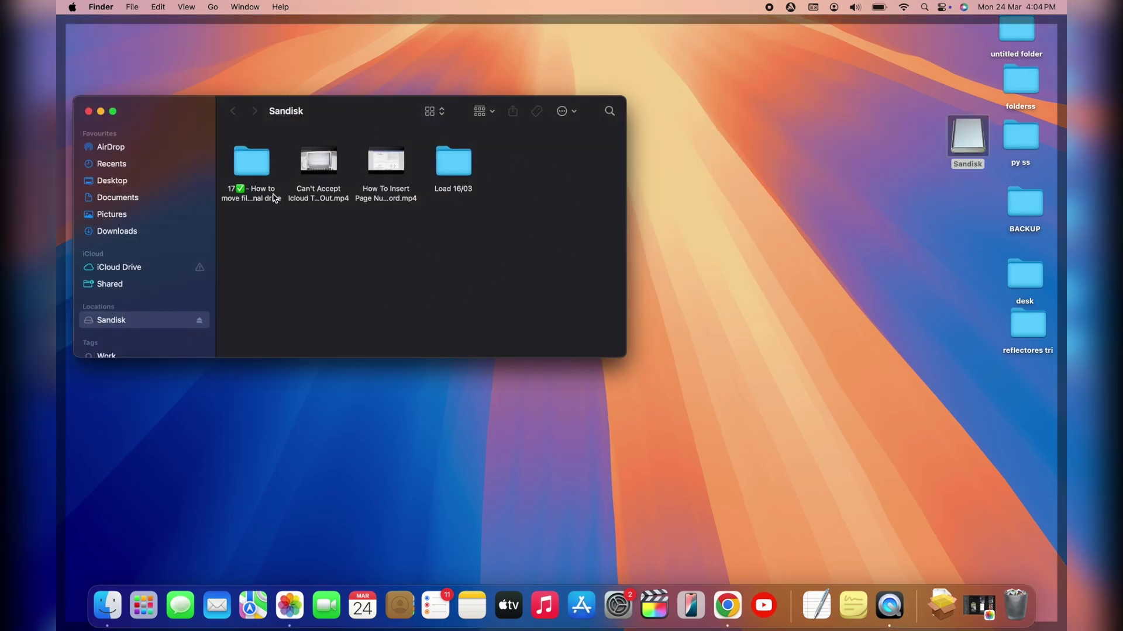
{"action": "left_click", "coordinate": [89, 112]}
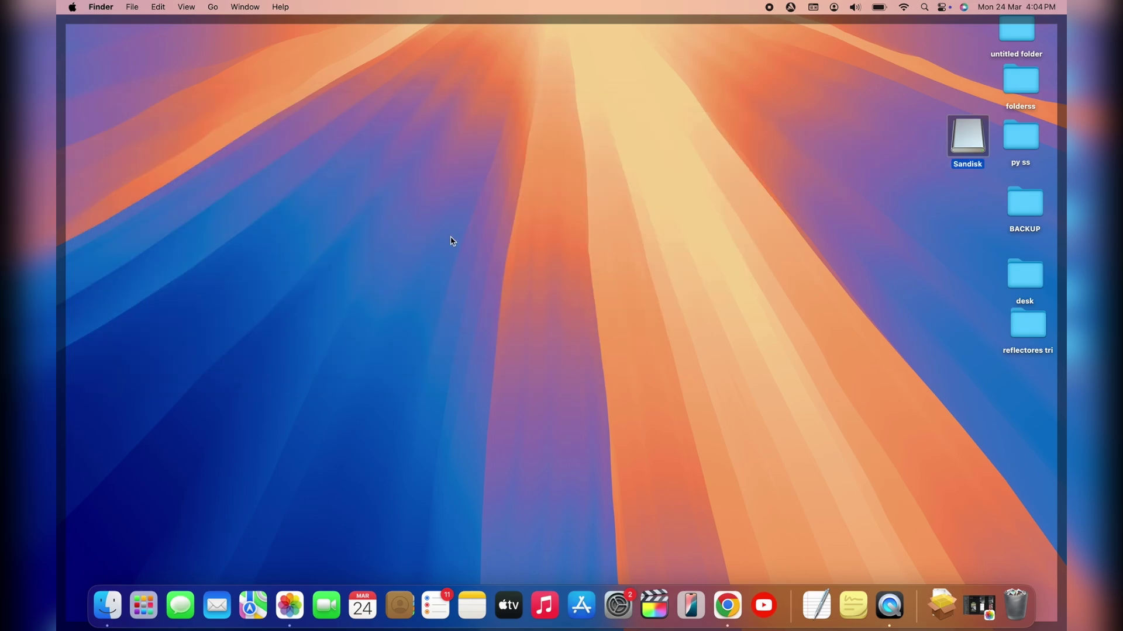
{"action": "left_click", "coordinate": [450, 237]}
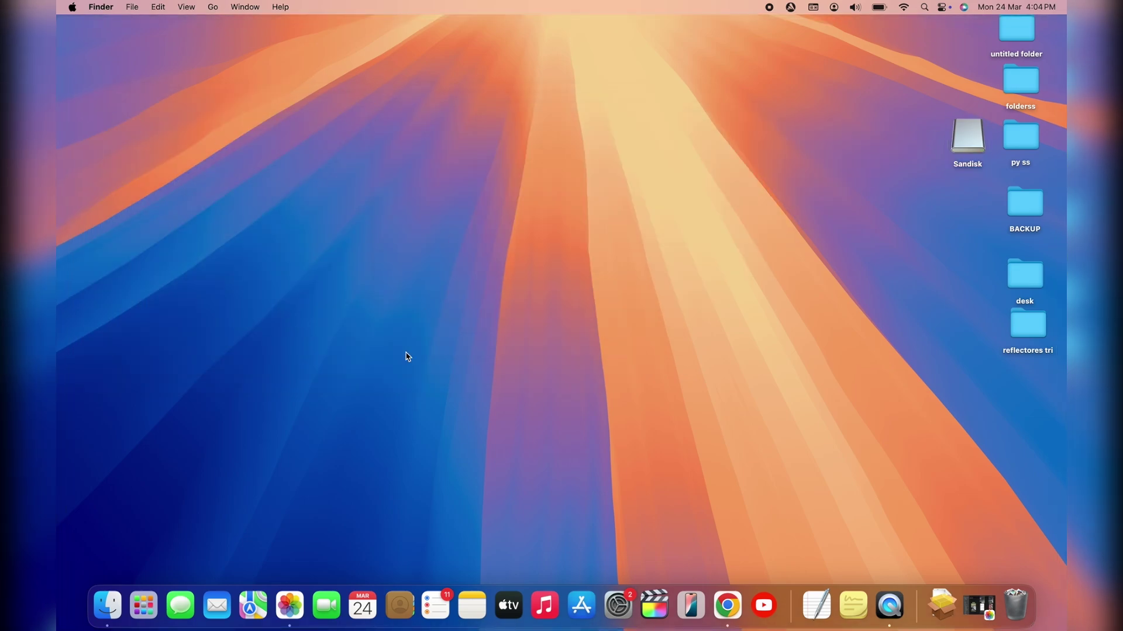
- Restore the Photos window and use Edit > Select All to select all 1,529 items
{"action": "left_click", "coordinate": [289, 608]}
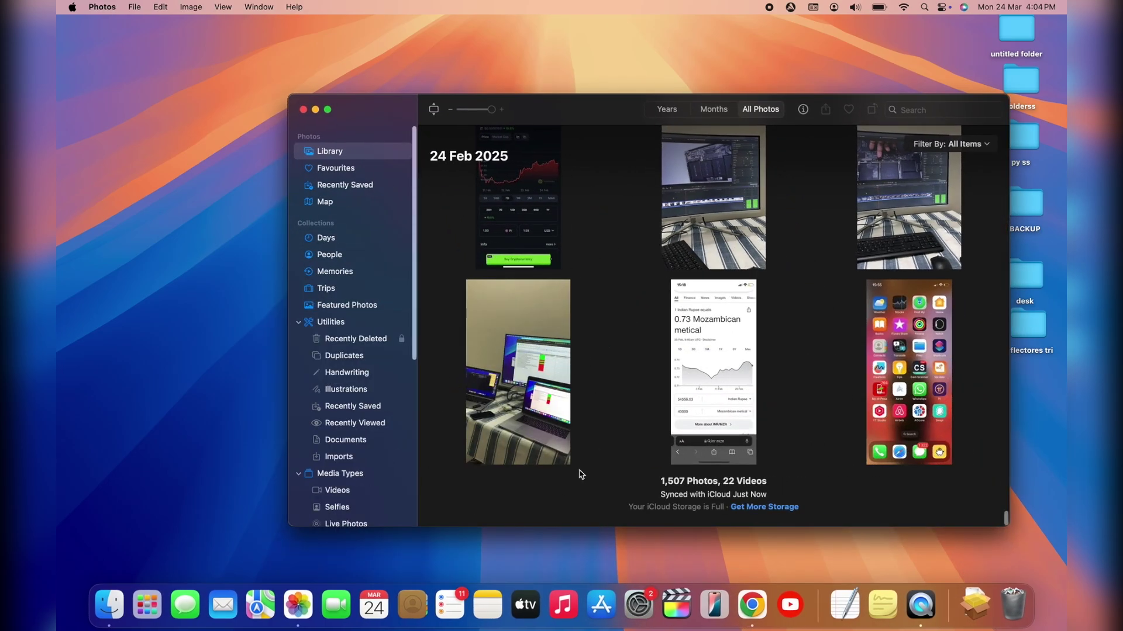
{"action": "left_click_drag", "start_coordinate": [434, 400], "coordinate": [867, 343]}
{"action": "left_click", "coordinate": [837, 334]}
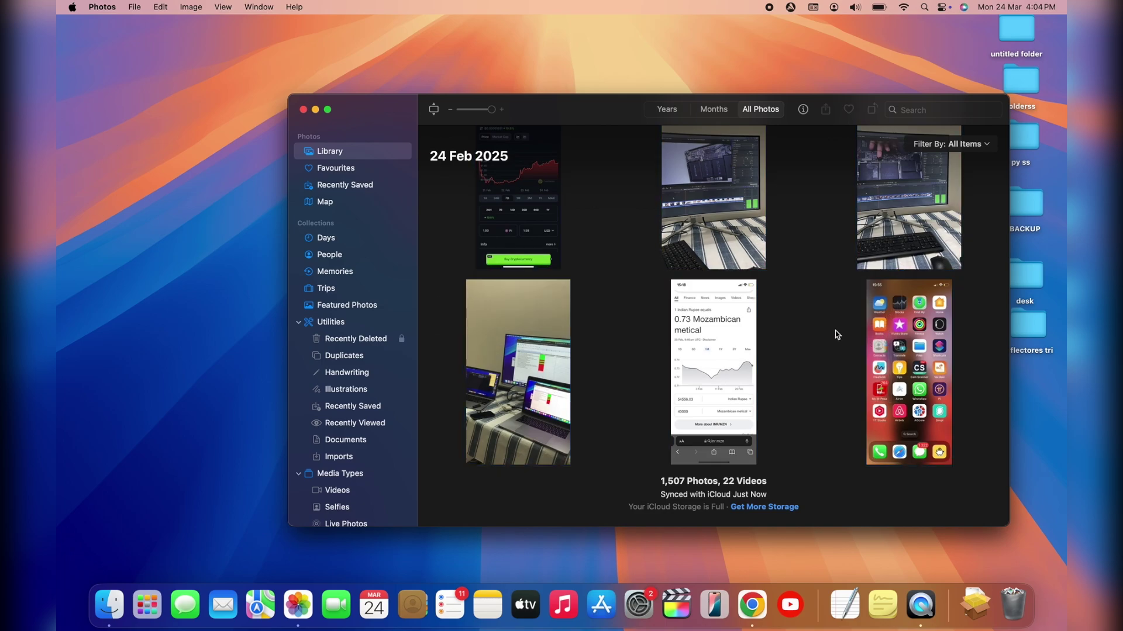
{"action": "left_click", "coordinate": [166, 6]}
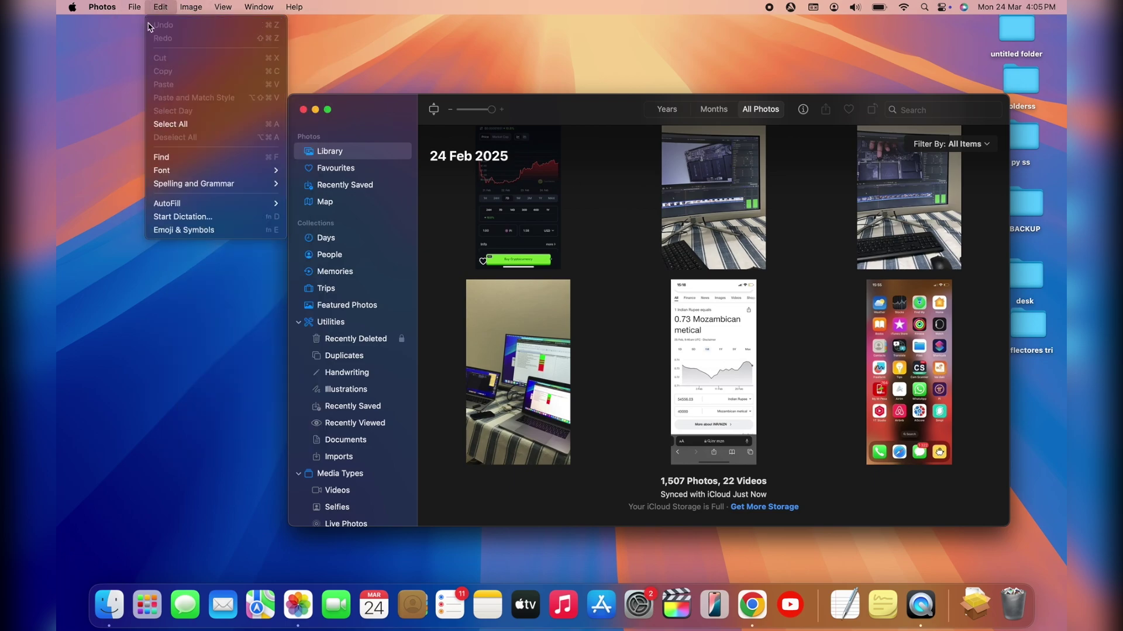
{"action": "left_click", "coordinate": [172, 124]}
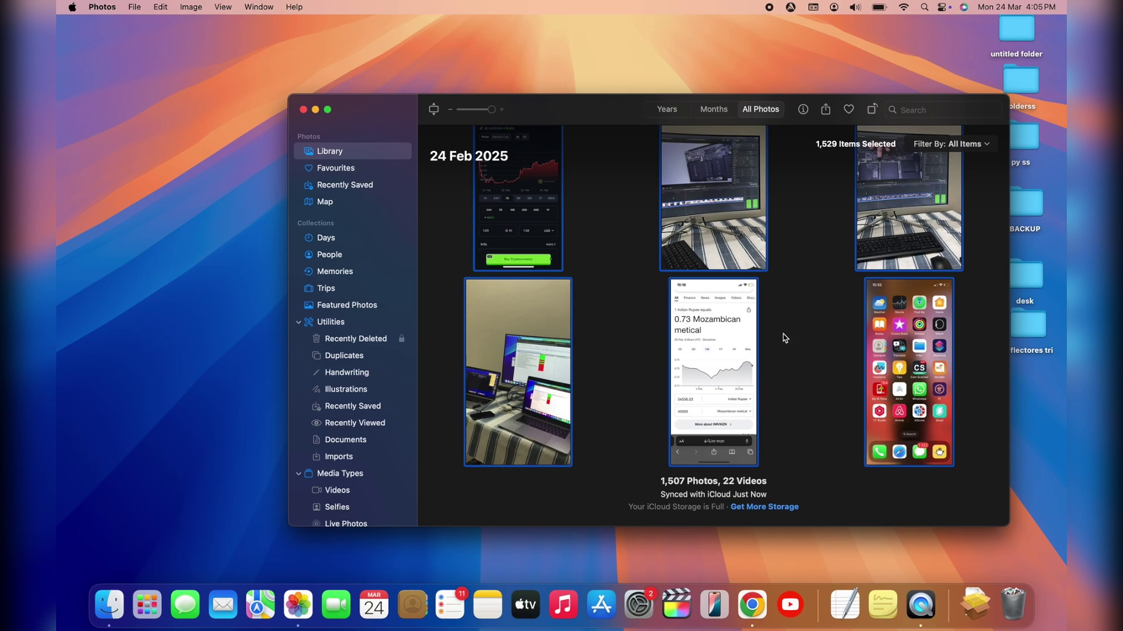
- Open the export dialog for the 1,529 selected items via File > Export
{"action": "left_click", "coordinate": [163, 6]}
{"action": "mouse_move", "coordinate": [139, 4]}
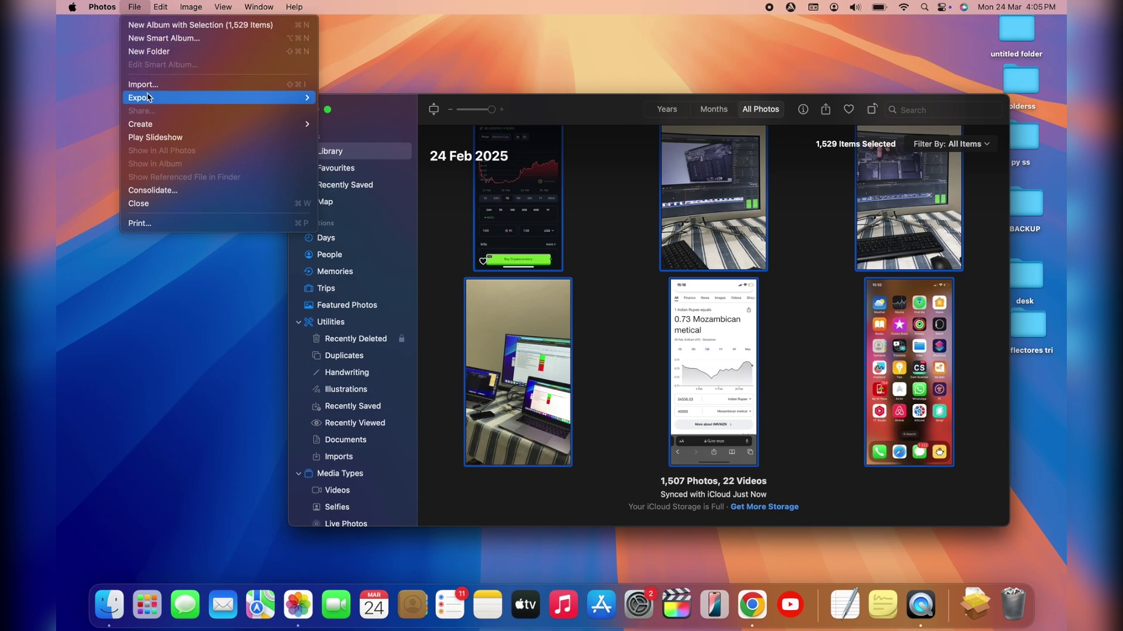
{"action": "mouse_move", "coordinate": [148, 98]}
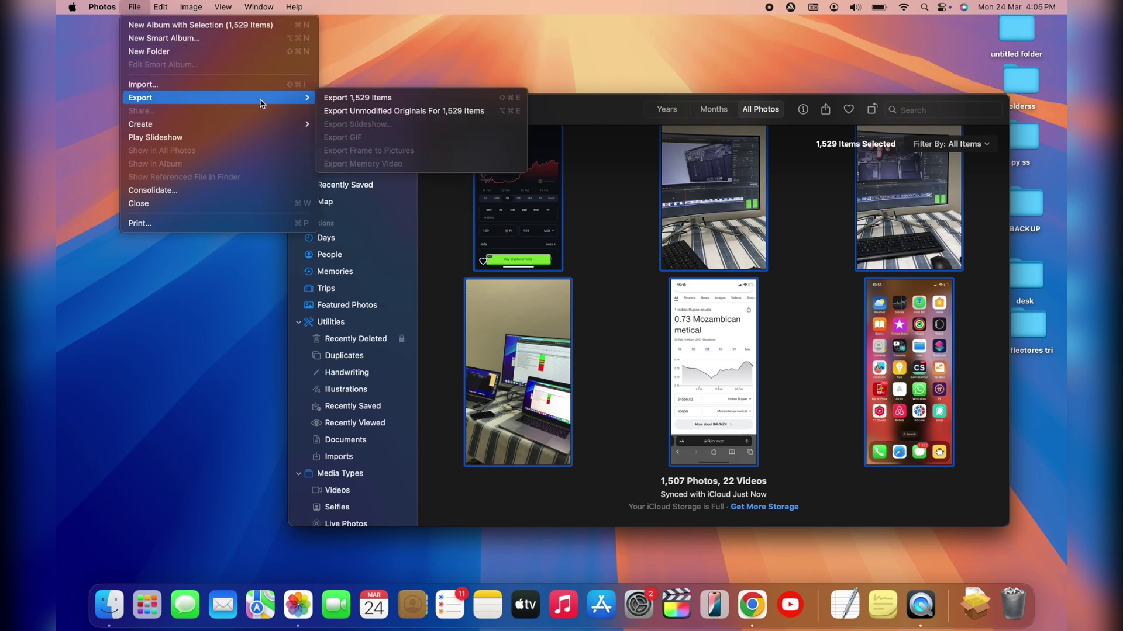
{"action": "left_click", "coordinate": [367, 101]}
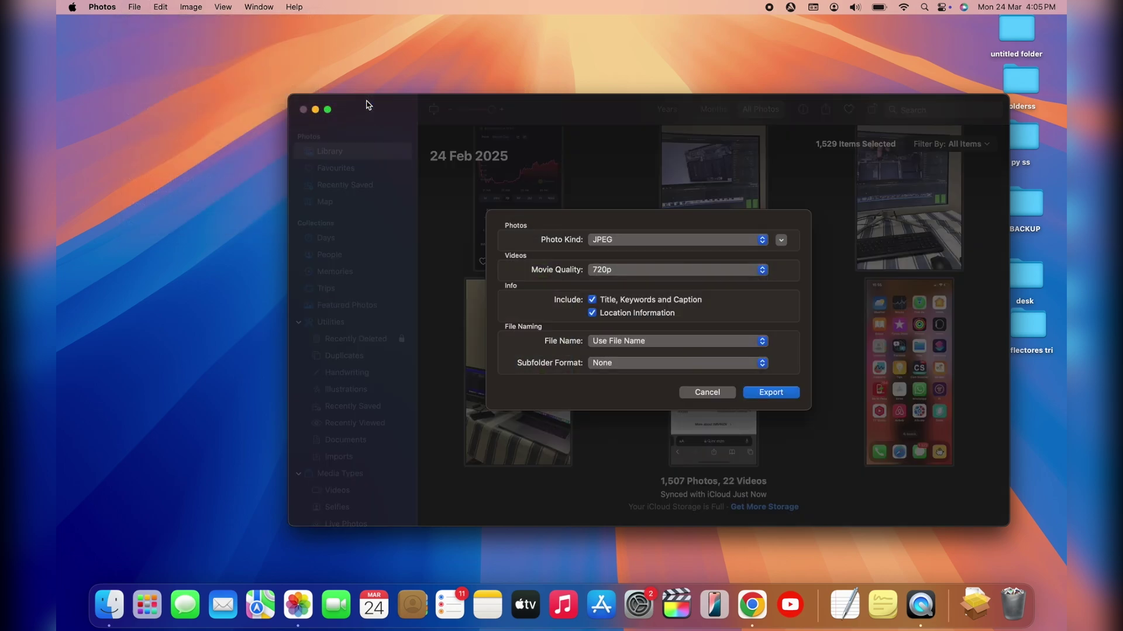
- Try PNG and HEIC as Photo Kind, then settle on JPEG
{"action": "left_click", "coordinate": [641, 240]}
{"action": "left_click", "coordinate": [642, 240]}
{"action": "left_click", "coordinate": [629, 243]}
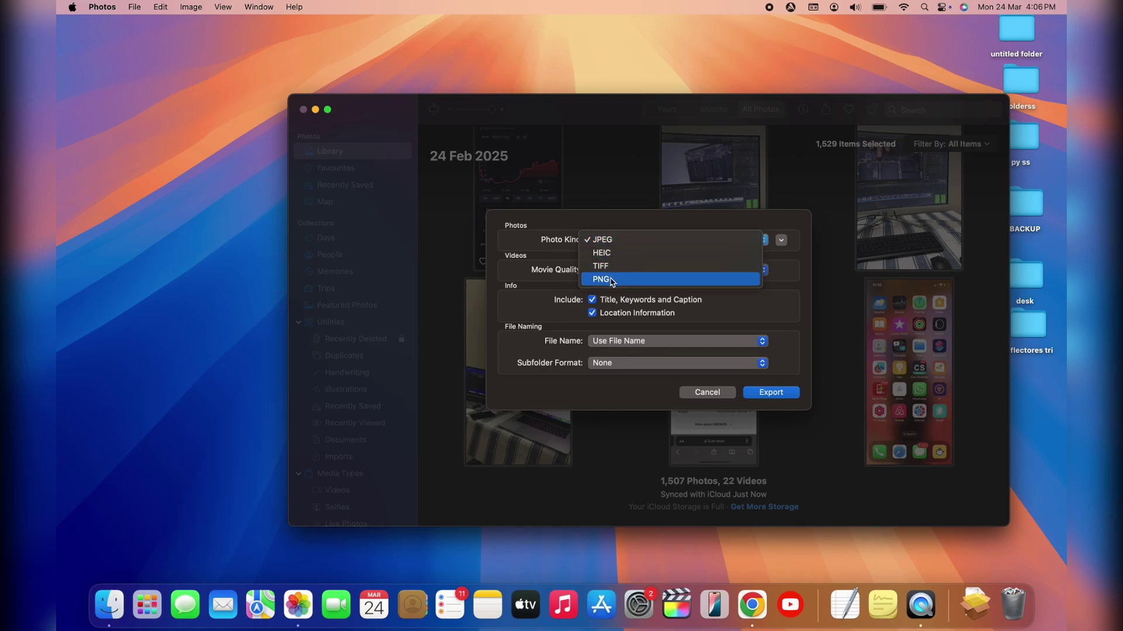
{"action": "left_click", "coordinate": [565, 234]}
{"action": "left_click", "coordinate": [595, 239]}
{"action": "left_click", "coordinate": [604, 281]}
{"action": "left_click", "coordinate": [606, 240]}
{"action": "left_click", "coordinate": [611, 214]}
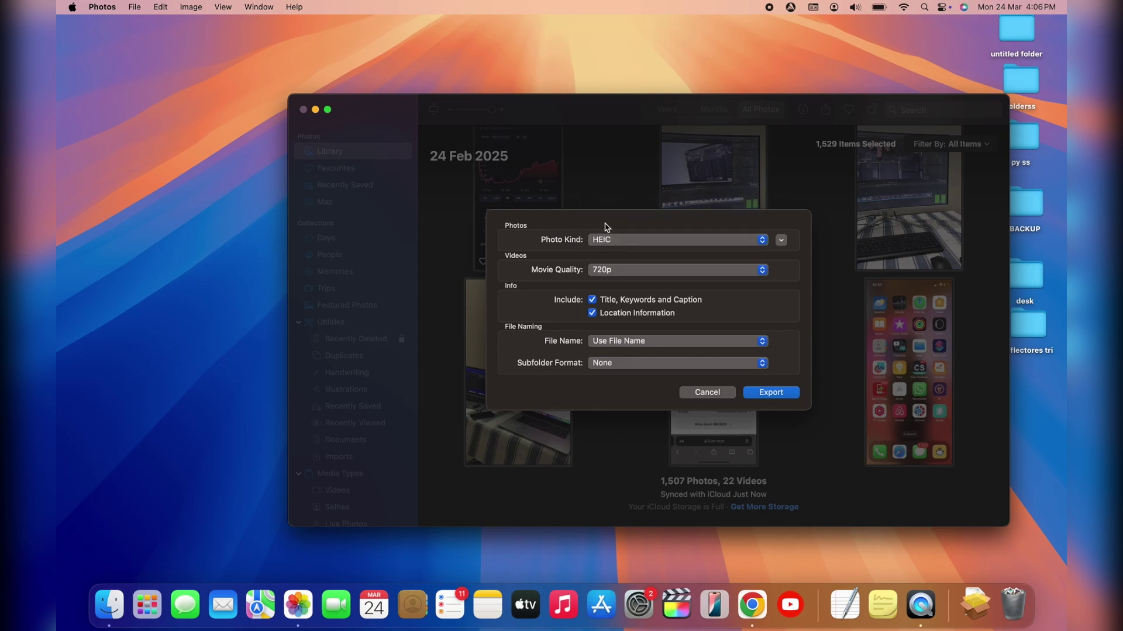
{"action": "left_click", "coordinate": [610, 241]}
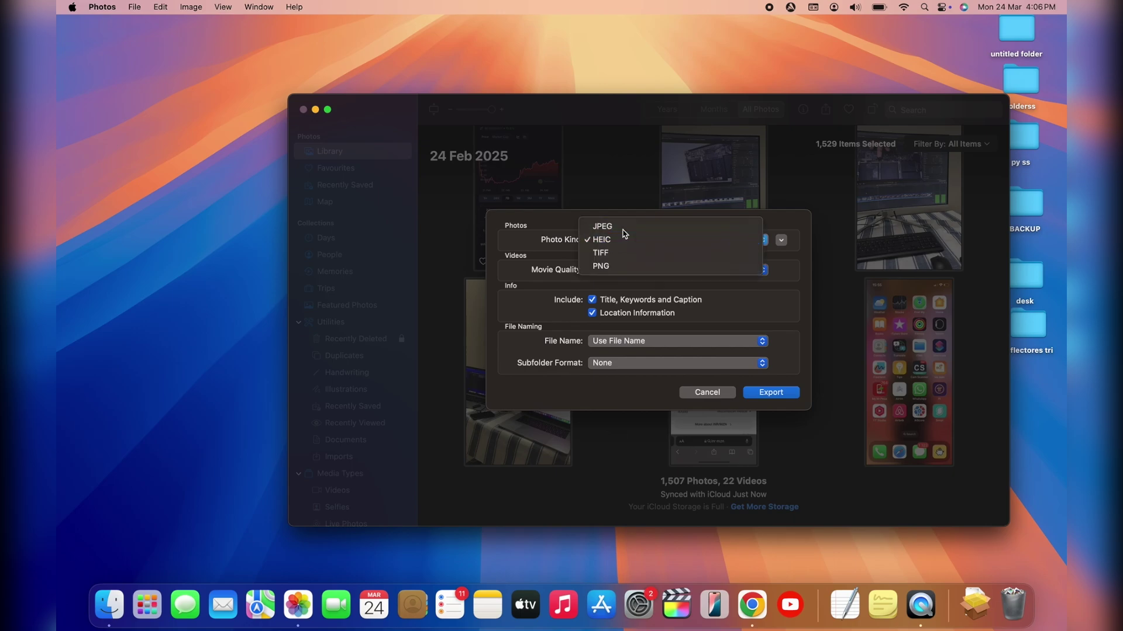
{"action": "left_click", "coordinate": [623, 232]}
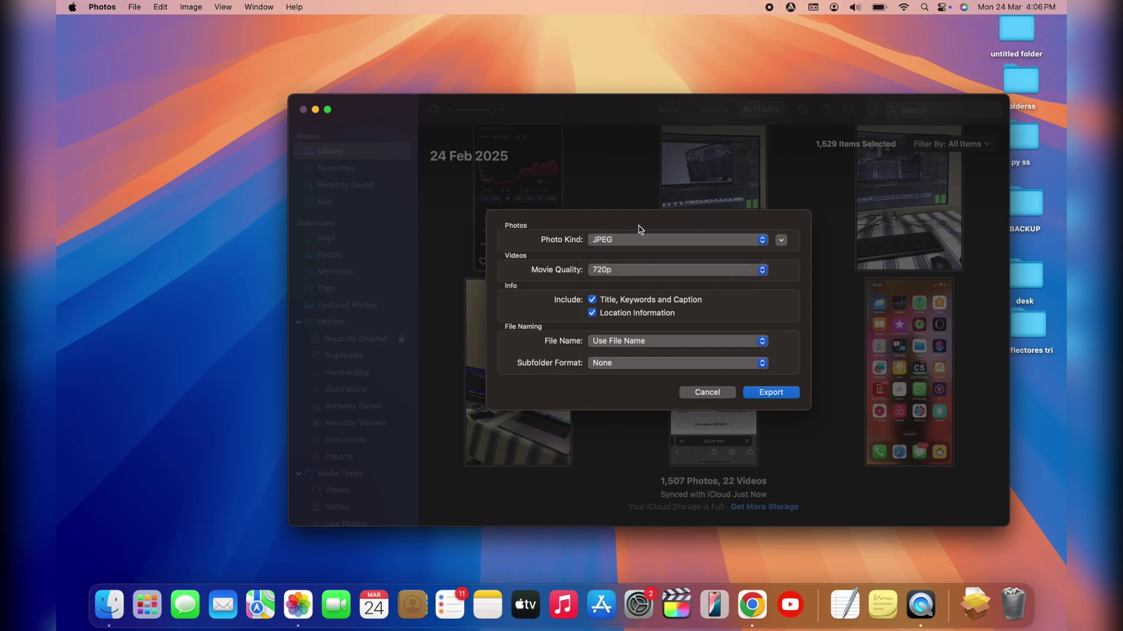
- Set Movie Quality to 1080p, File Name to Use File Name, and Subfolder Format to None
{"action": "left_click", "coordinate": [629, 271]}
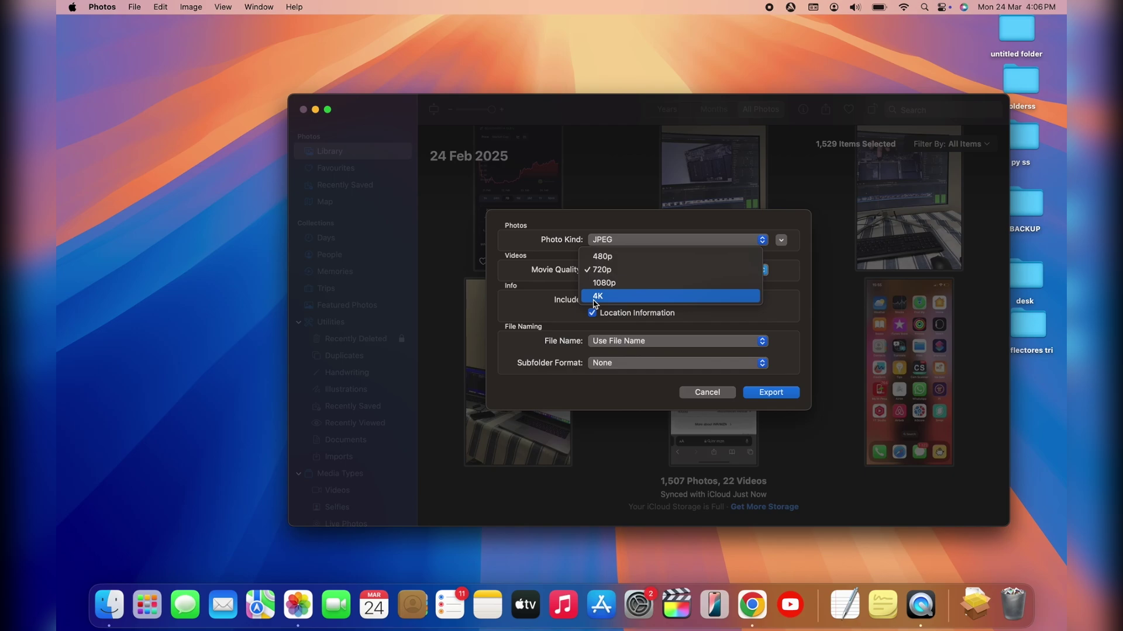
{"action": "left_click", "coordinate": [606, 283]}
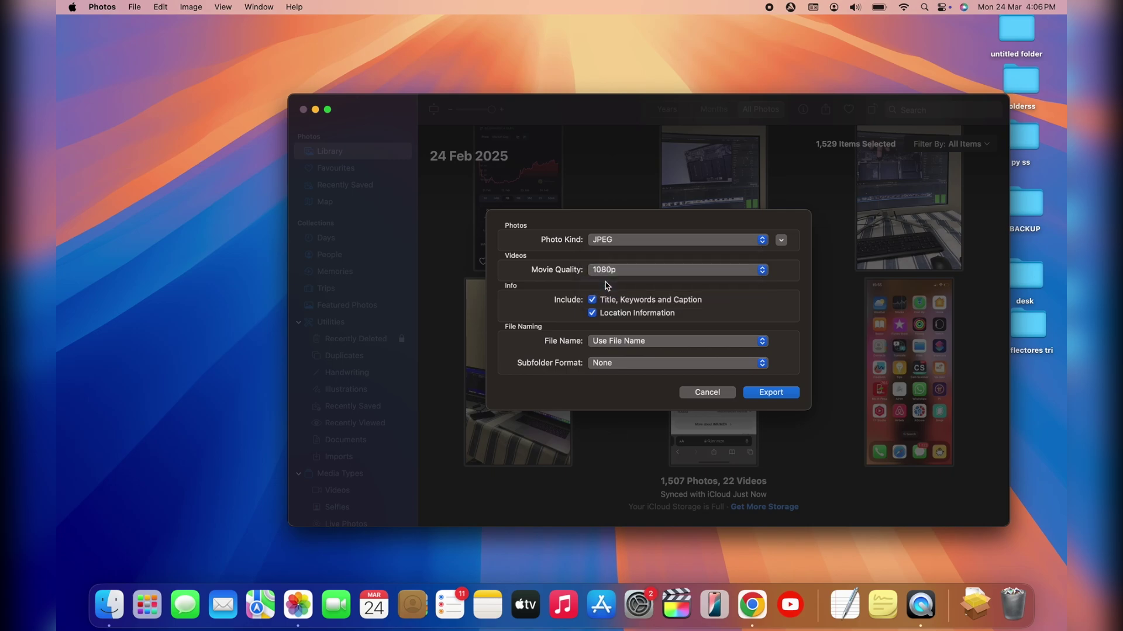
{"action": "left_click", "coordinate": [612, 272]}
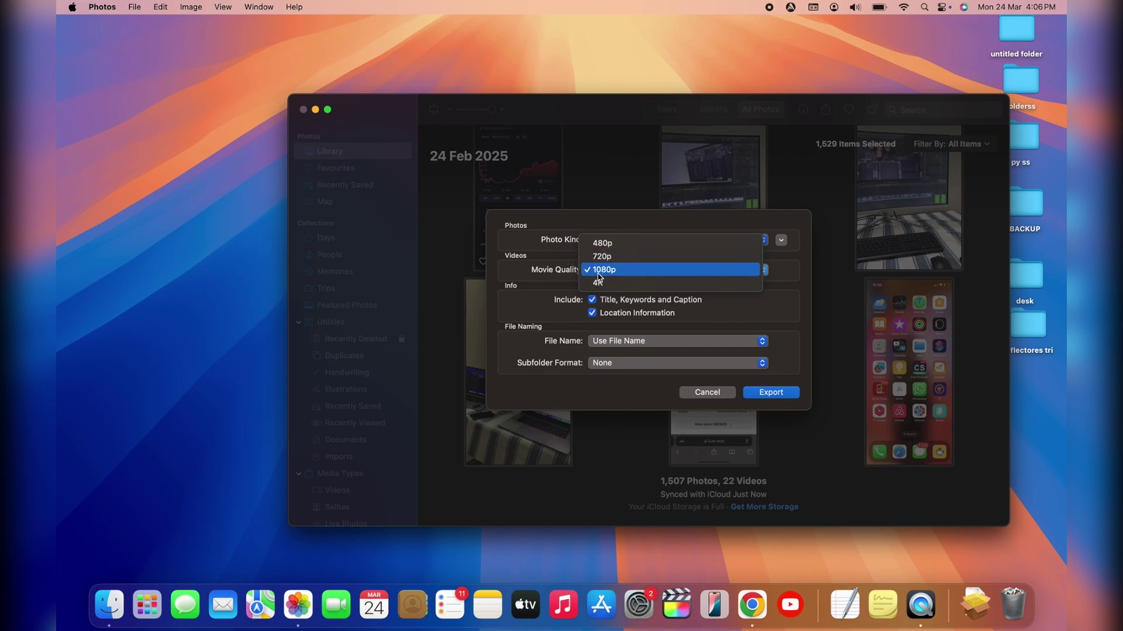
{"action": "left_click", "coordinate": [544, 253]}
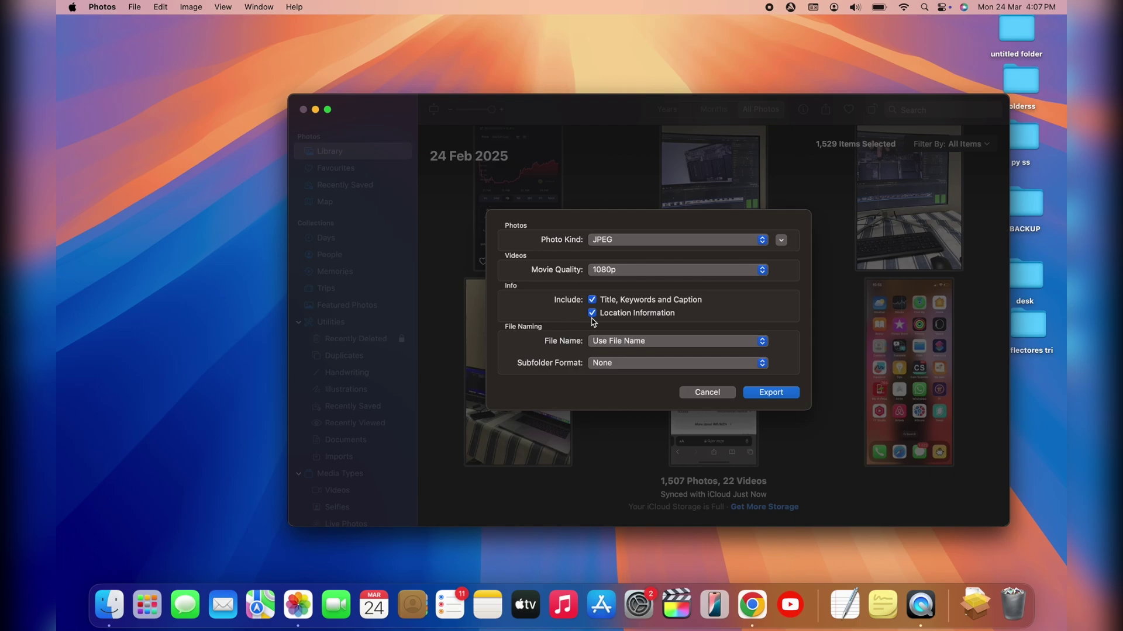
{"action": "left_click", "coordinate": [612, 341]}
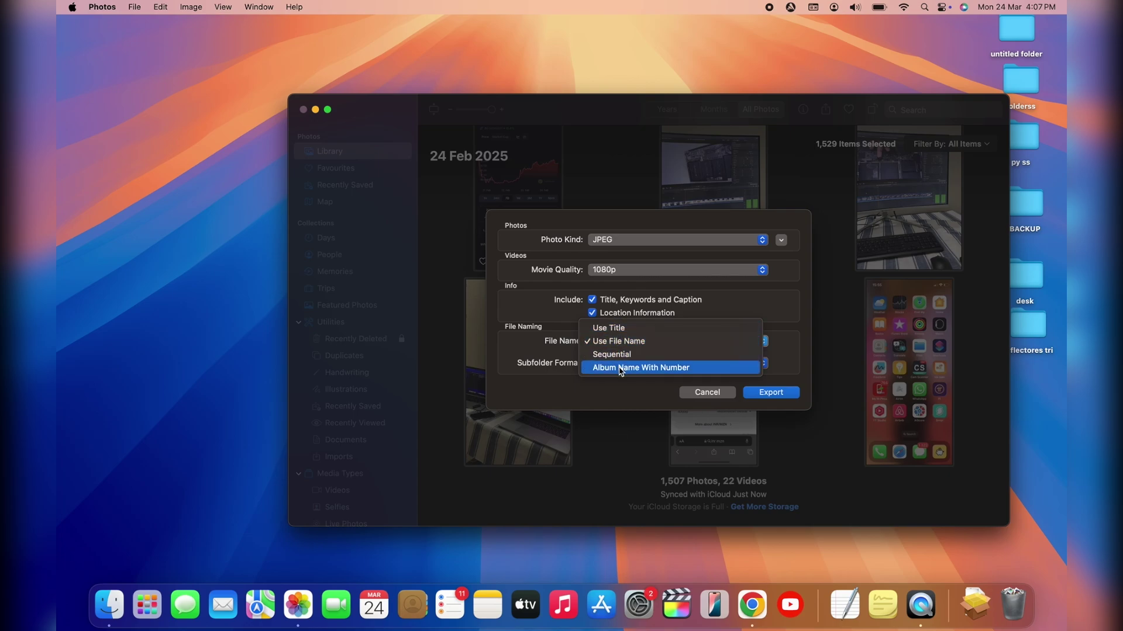
{"action": "left_click", "coordinate": [556, 353]}
{"action": "left_click", "coordinate": [609, 366]}
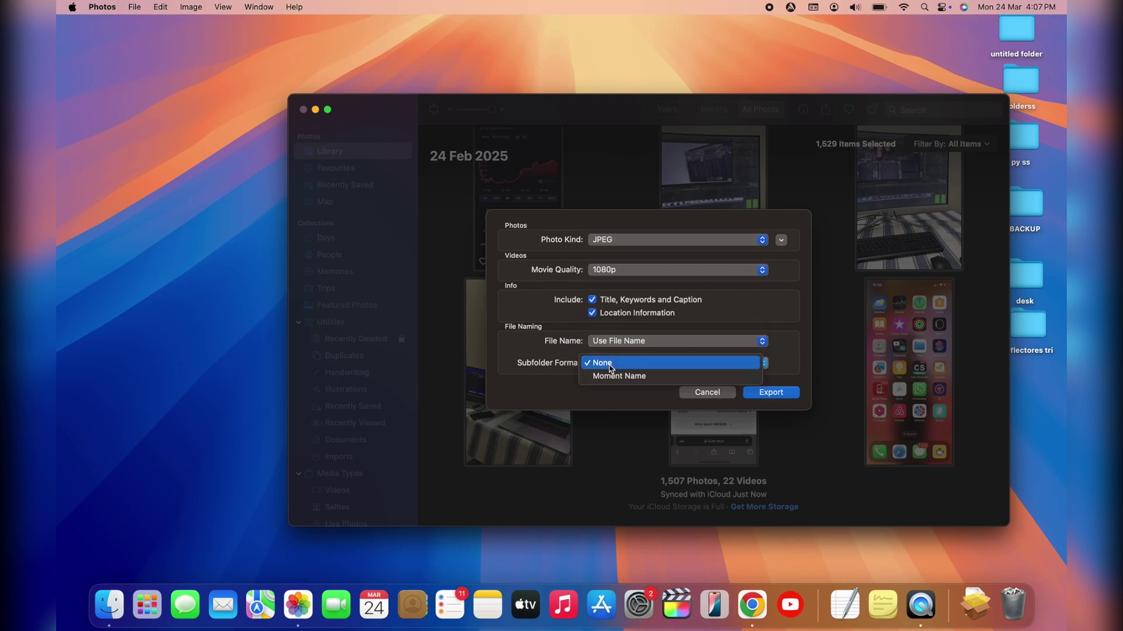
{"action": "left_click", "coordinate": [610, 366]}
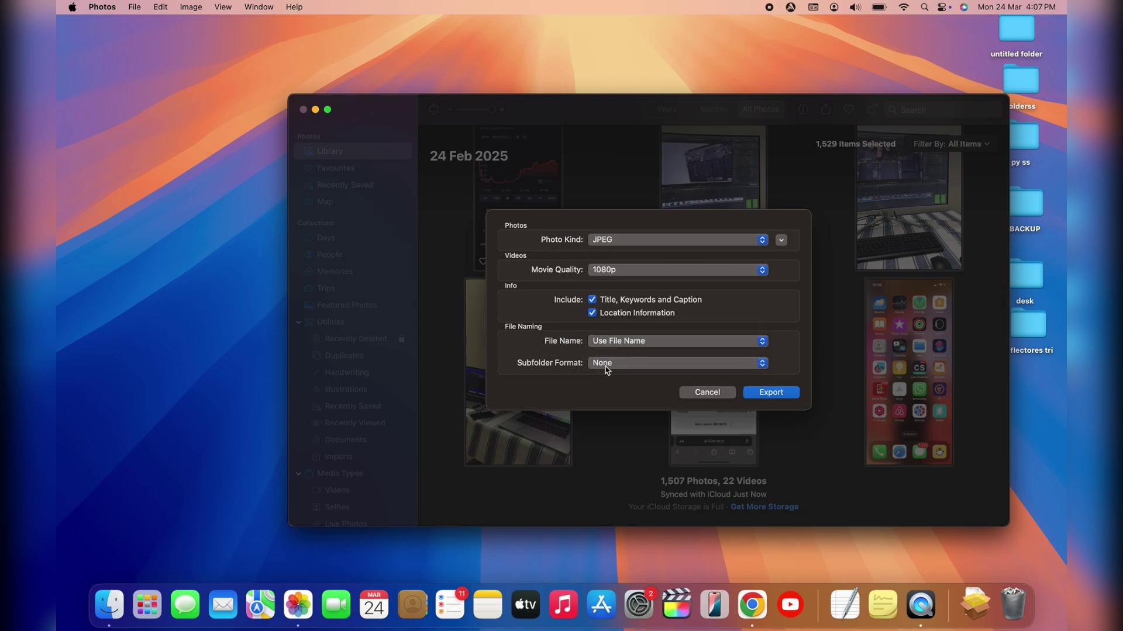
{"action": "left_click", "coordinate": [610, 365]}
{"action": "left_click", "coordinate": [542, 359]}
- Choose the Sandisk drive as destination and export the 1,529 items there
{"action": "left_click", "coordinate": [781, 395]}
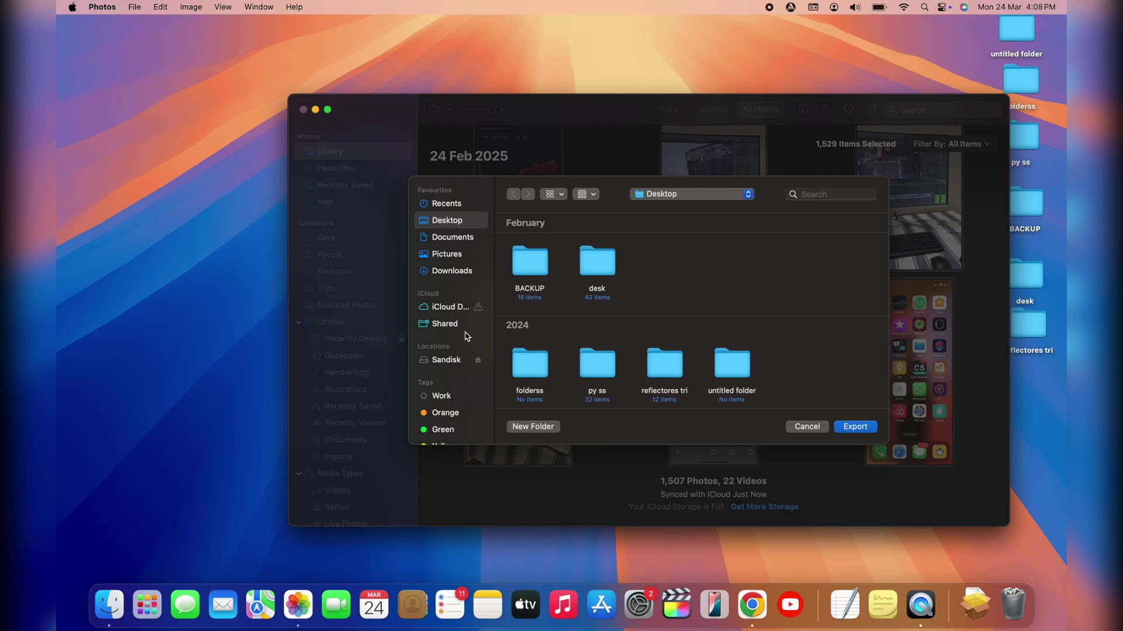
{"action": "left_click", "coordinate": [442, 361]}
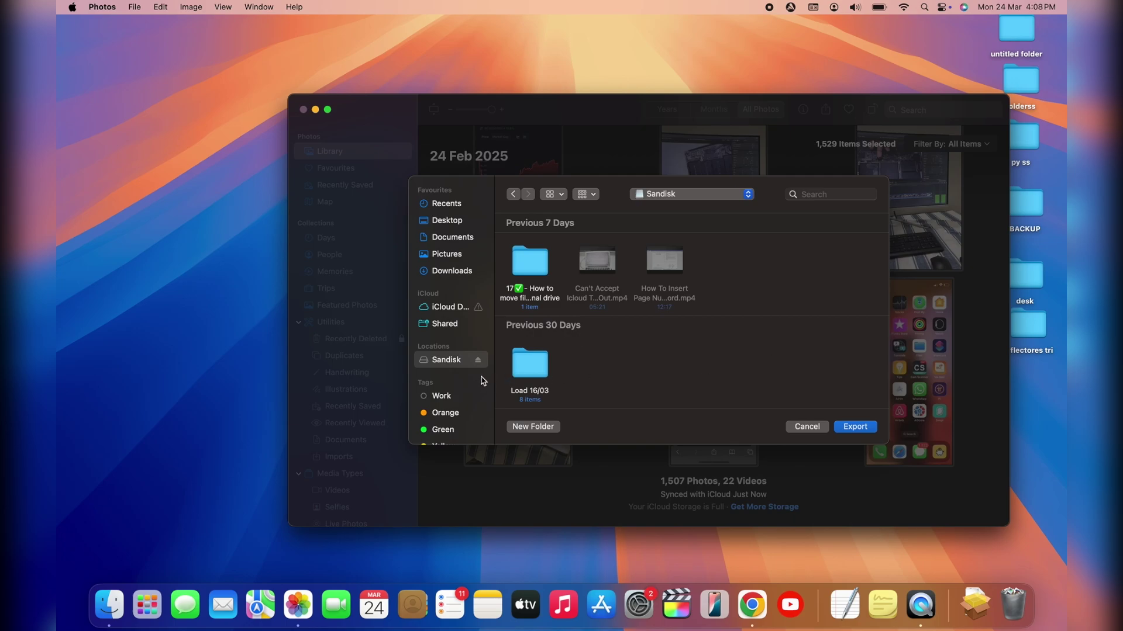
{"action": "left_click", "coordinate": [848, 430]}
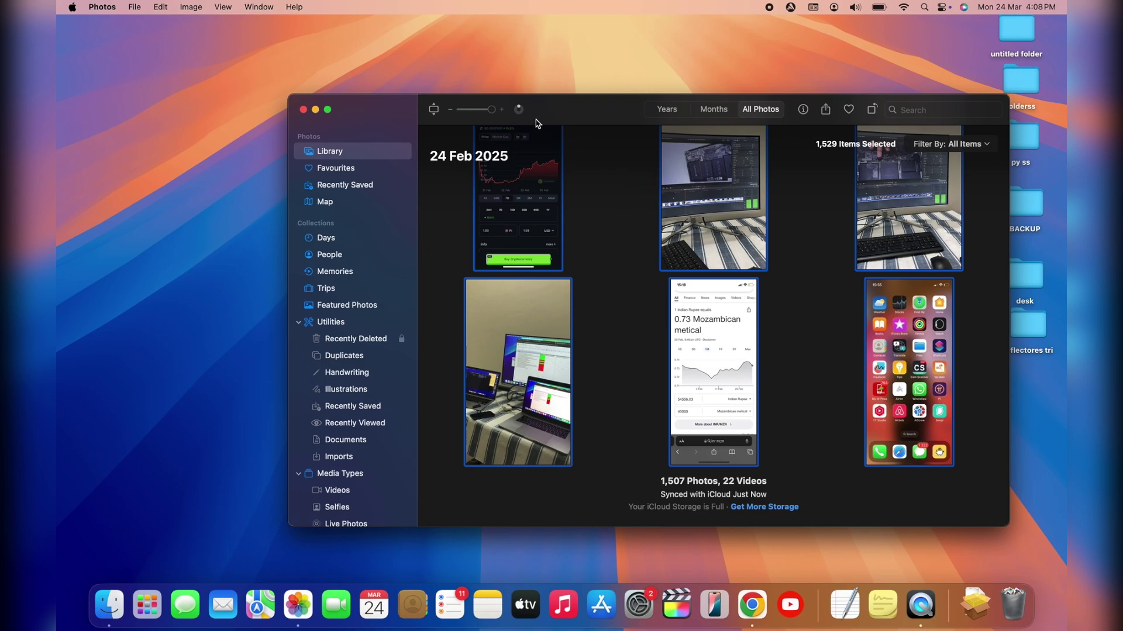
- Open the export progress popover and stop the library export at 2%
{"action": "left_click", "coordinate": [522, 110]}
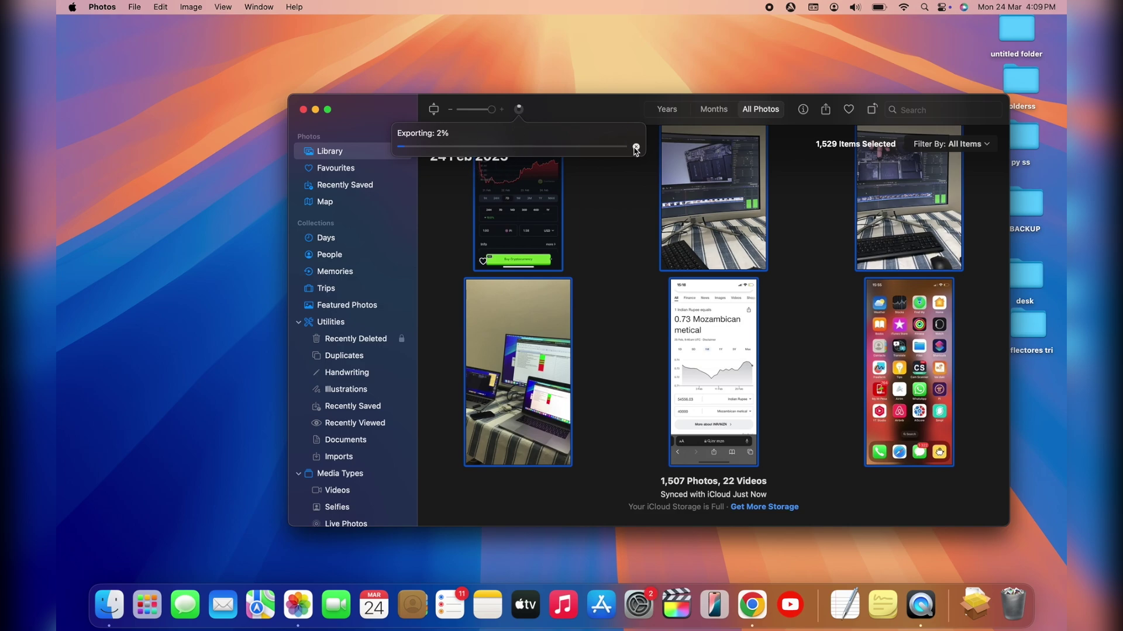
{"action": "left_click", "coordinate": [635, 150]}
- Replace the whole-library selection with the six 24 Feb 2025 photos in view
{"action": "left_click", "coordinate": [629, 239]}
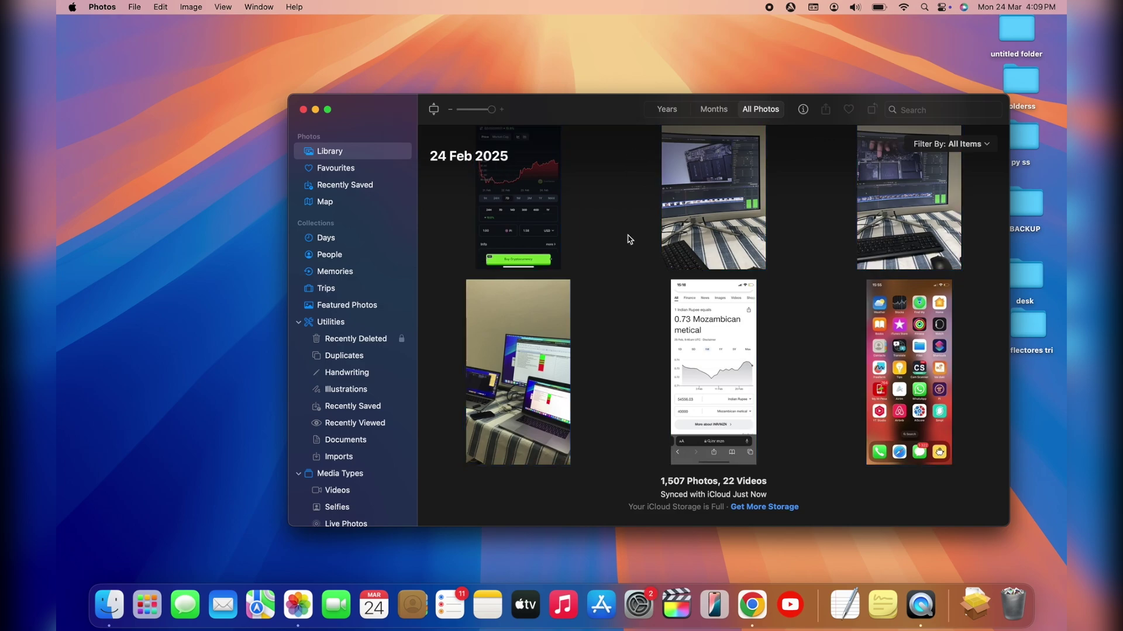
{"action": "left_click_drag", "start_coordinate": [427, 351], "coordinate": [942, 222]}
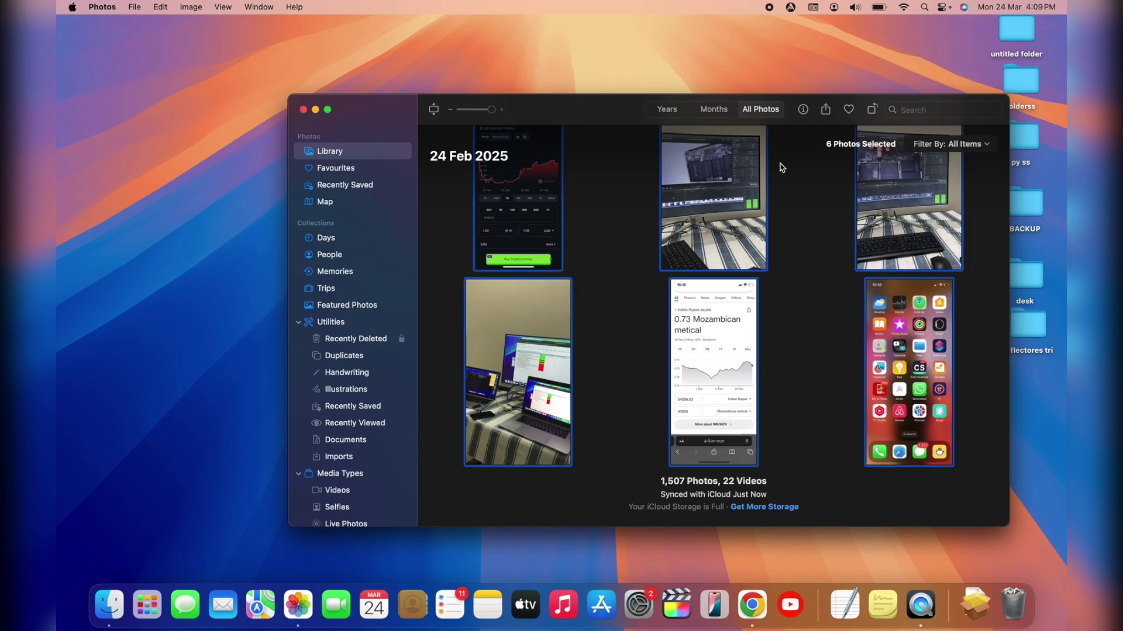
{"action": "left_click", "coordinate": [140, 7]}
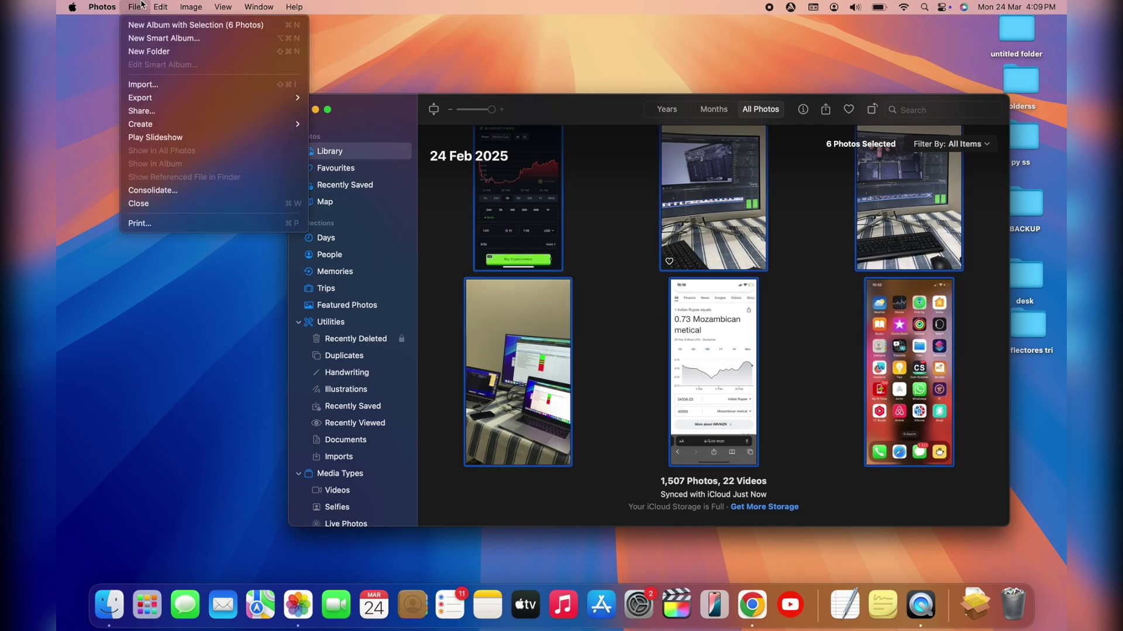
- Start exporting the 6 selected photos with Photo Kind set to PNG
{"action": "mouse_move", "coordinate": [163, 104]}
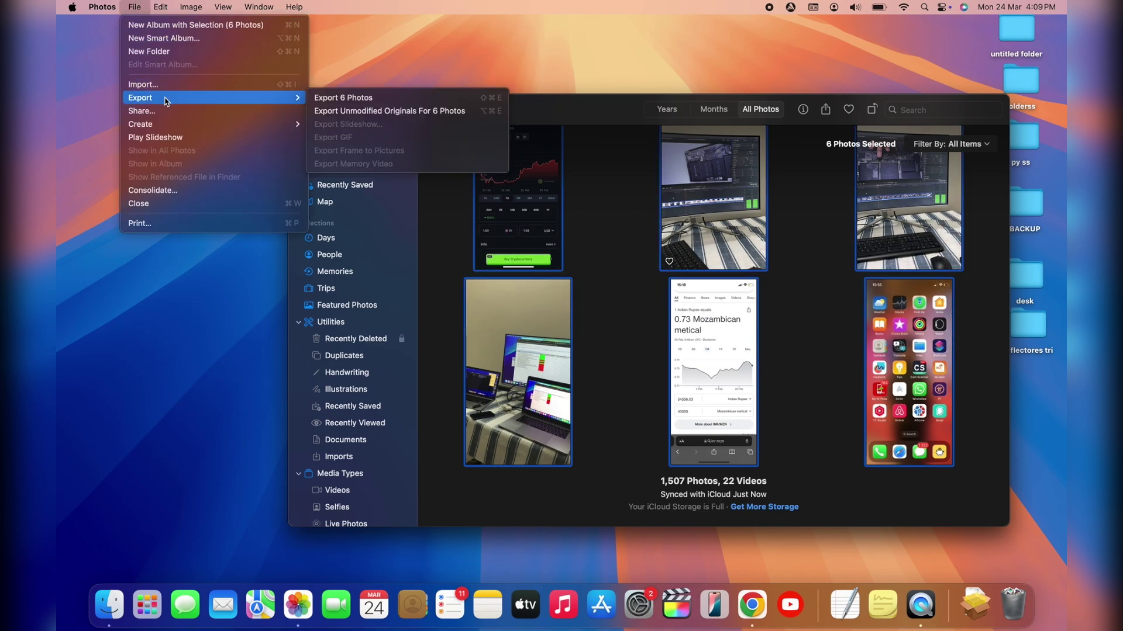
{"action": "left_click", "coordinate": [362, 100]}
{"action": "left_click", "coordinate": [632, 255]}
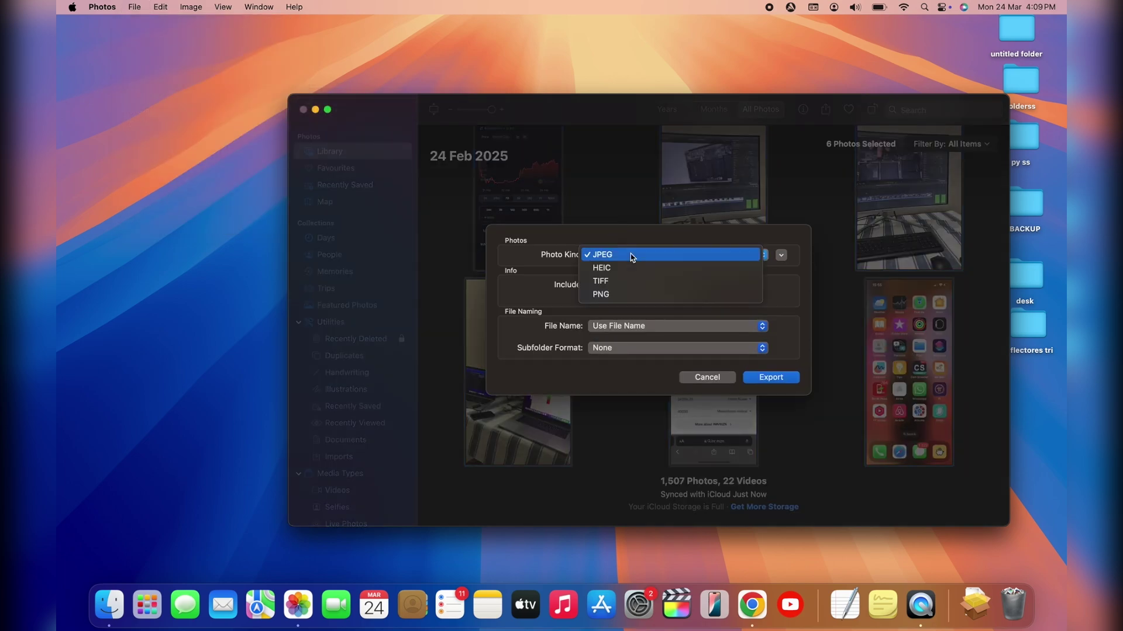
{"action": "left_click", "coordinate": [614, 295]}
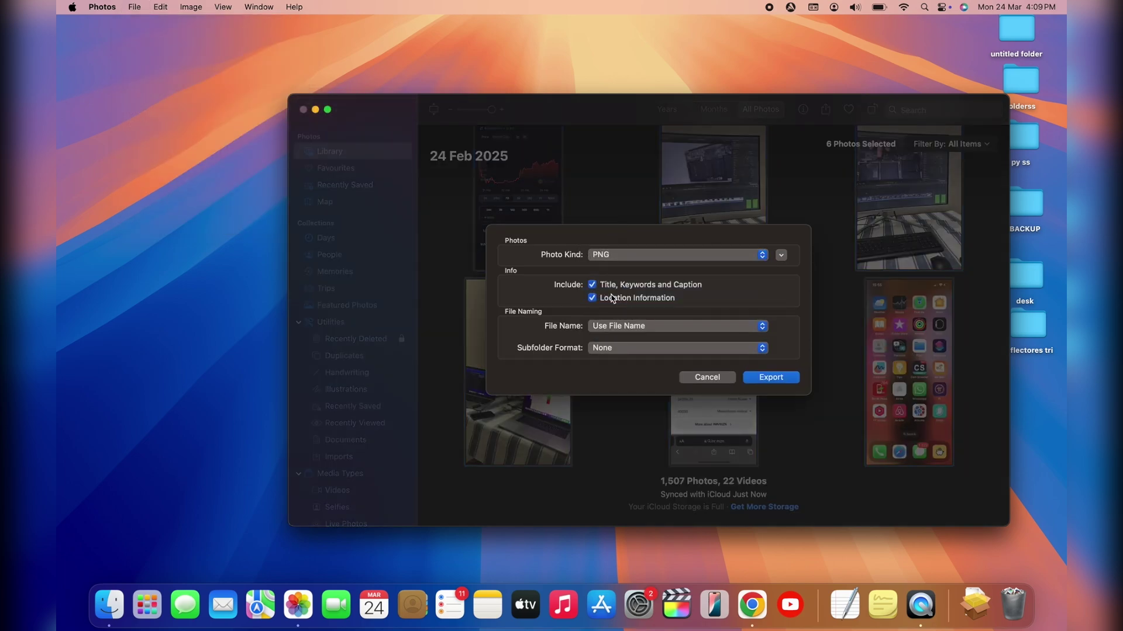
- Create an untitled folder on the Sandisk drive and export the six photos into it
{"action": "left_click", "coordinate": [787, 380]}
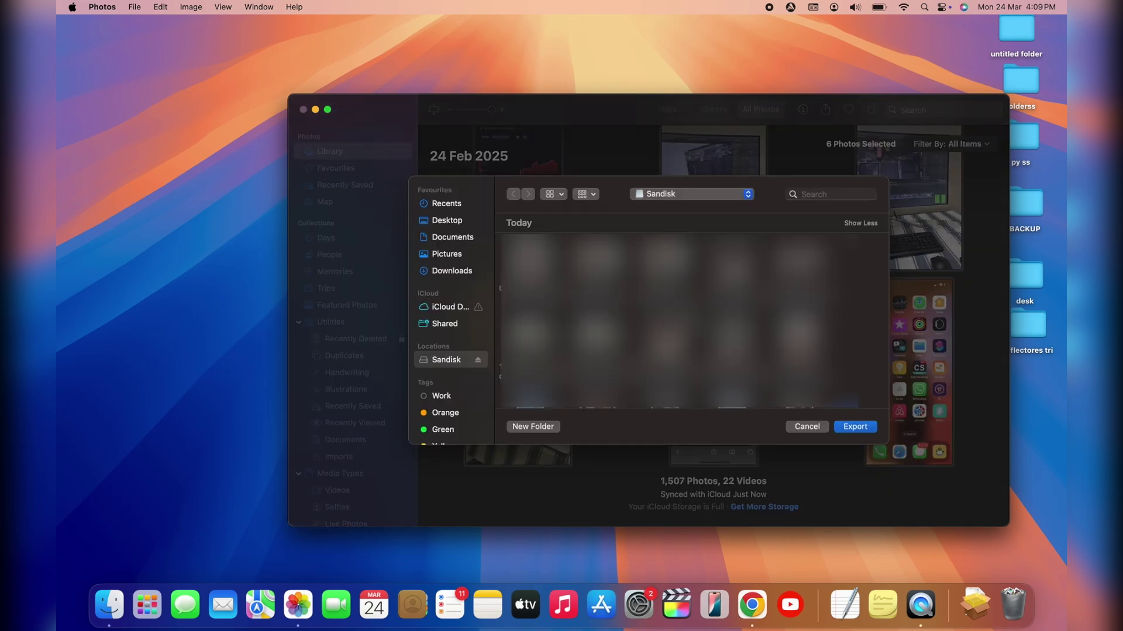
{"action": "scroll", "coordinate": [690, 322], "scroll_direction": "down", "scroll_amount": 2}
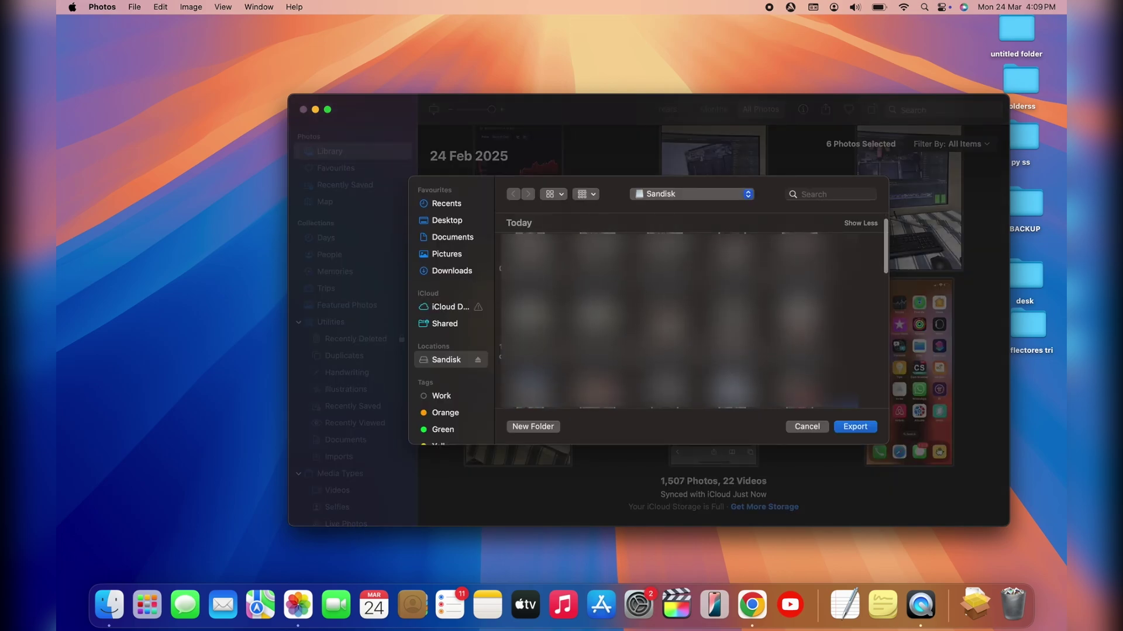
{"action": "scroll", "coordinate": [690, 322], "scroll_direction": "up", "scroll_amount": 2}
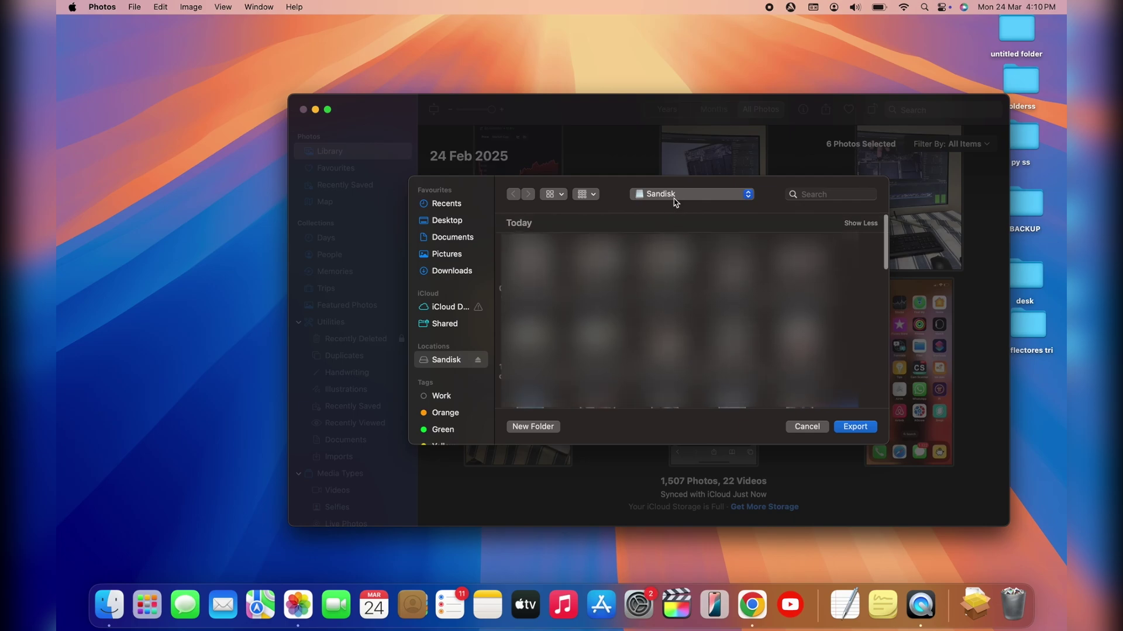
{"action": "left_click", "coordinate": [554, 427]}
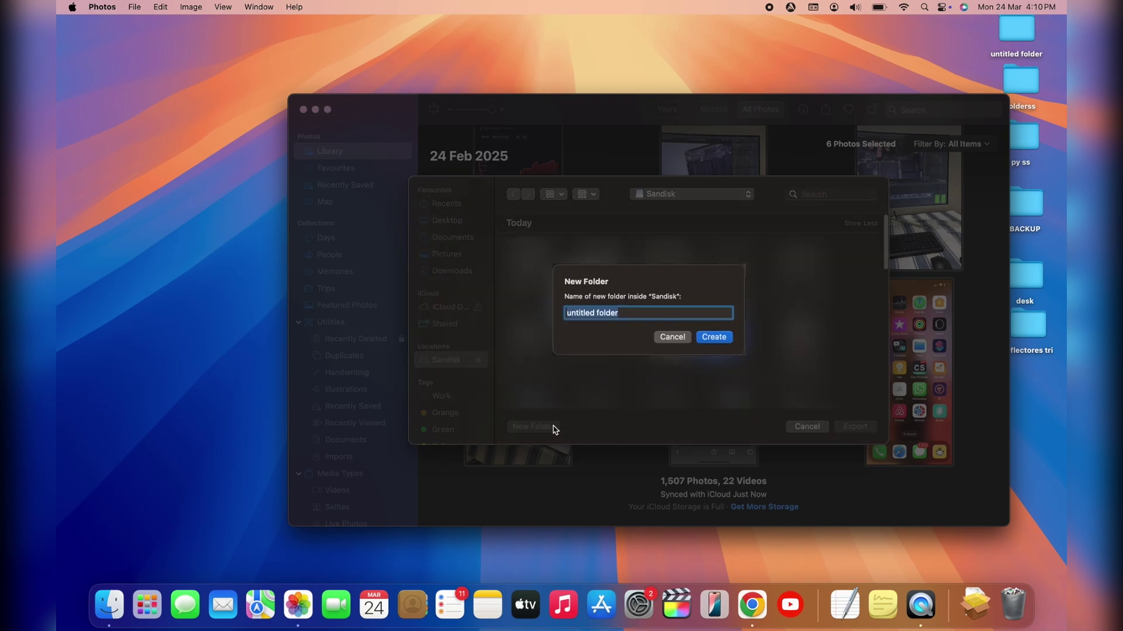
{"action": "left_click", "coordinate": [725, 340]}
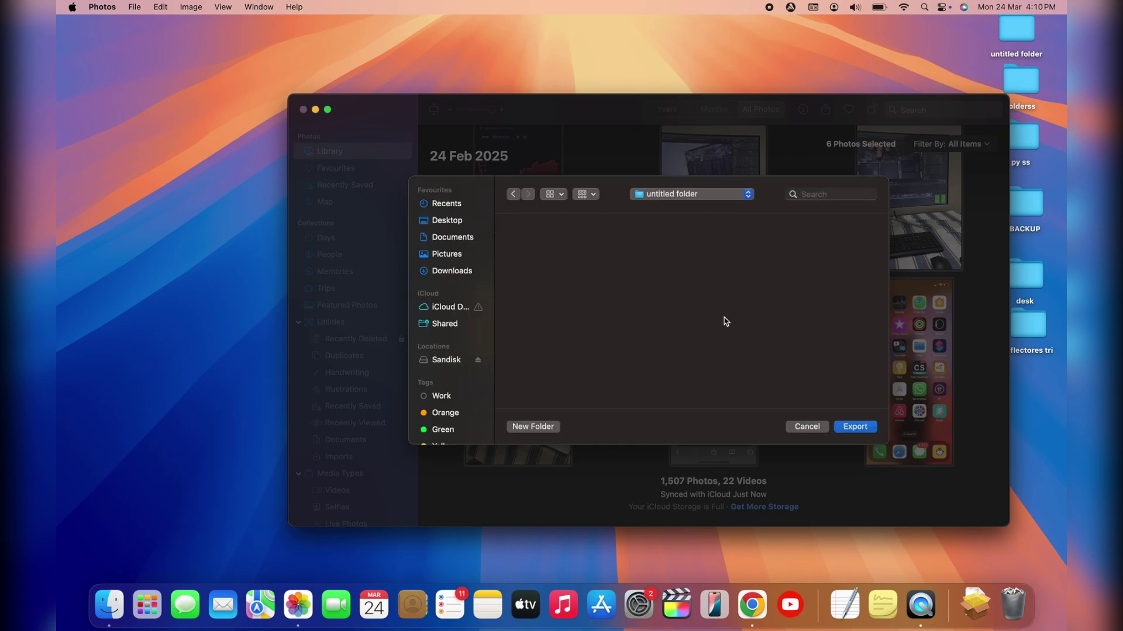
{"action": "left_click", "coordinate": [866, 427]}
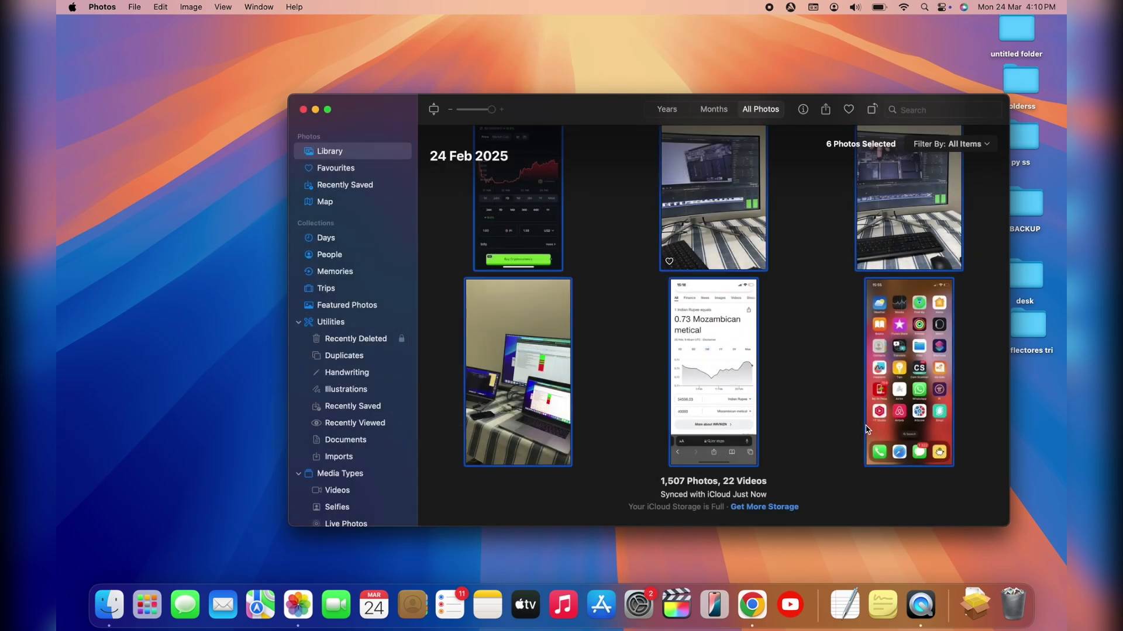
- View the six-photo export's progress percentage, then deselect the photos
{"action": "left_click", "coordinate": [518, 109]}
{"action": "left_click", "coordinate": [599, 312]}
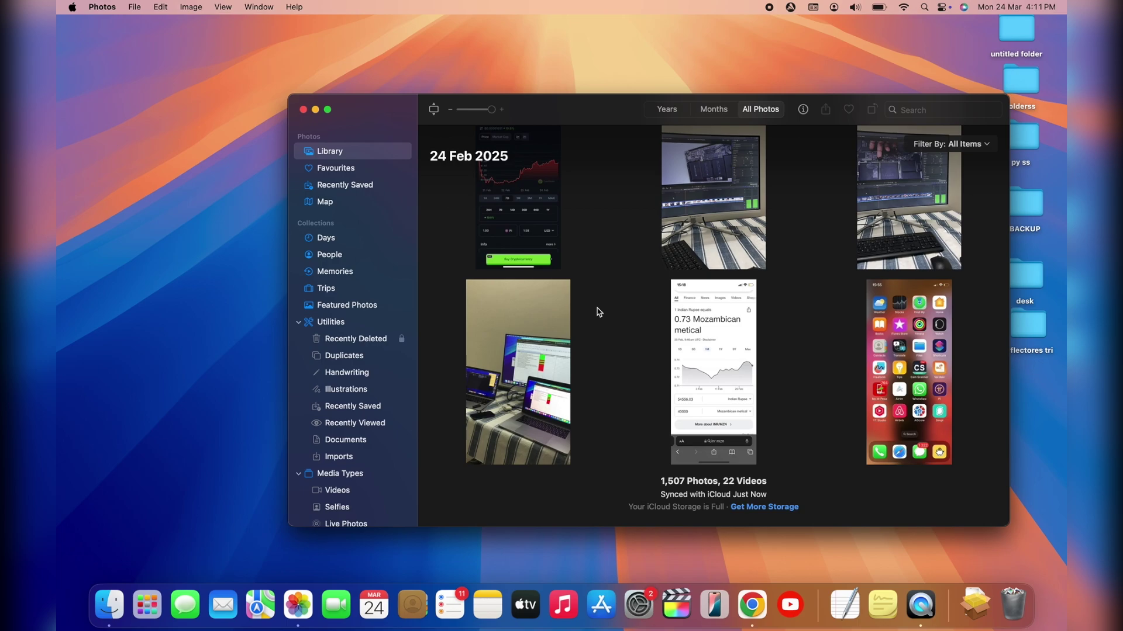
- Minimise Photos, open and close Launchpad, and check the battery status menu
{"action": "left_click", "coordinate": [316, 110]}
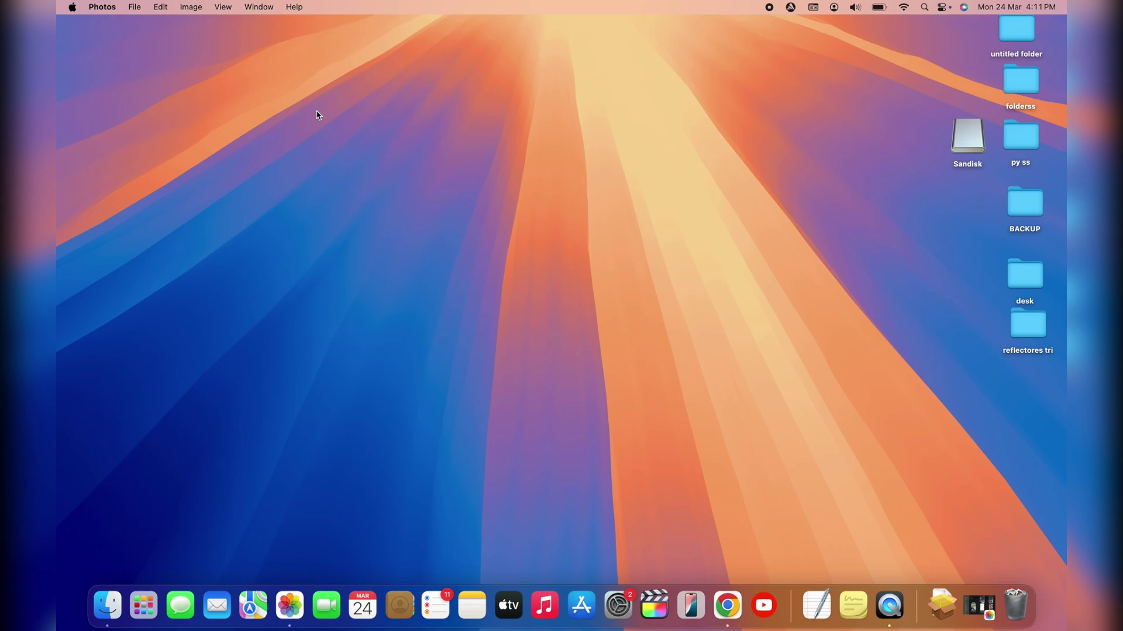
{"action": "left_click", "coordinate": [144, 606]}
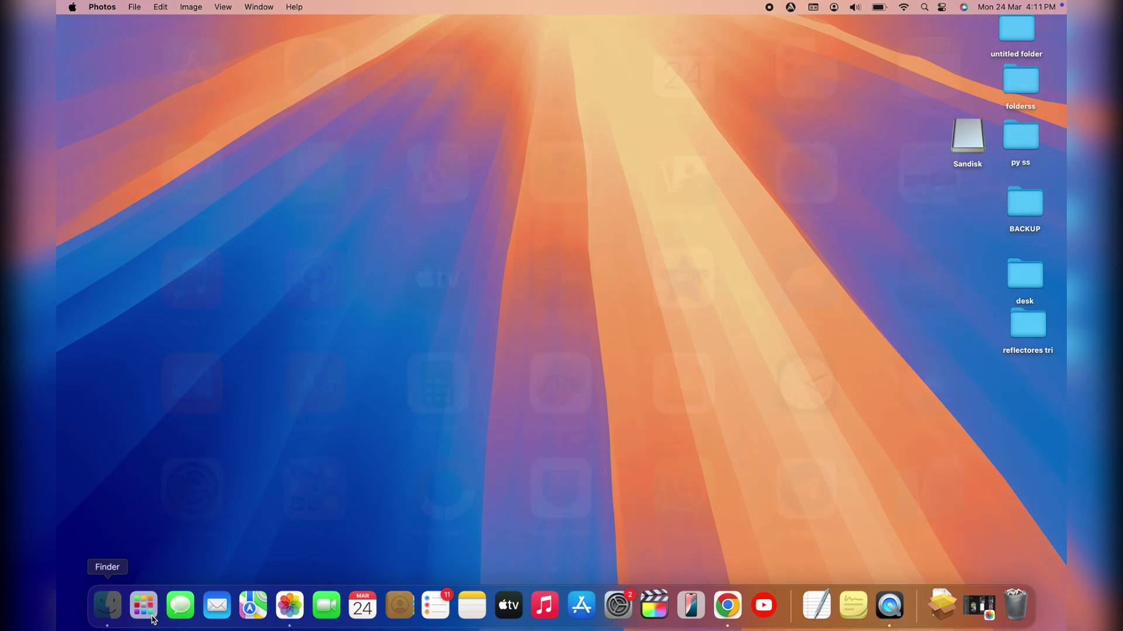
{"action": "left_click", "coordinate": [137, 327]}
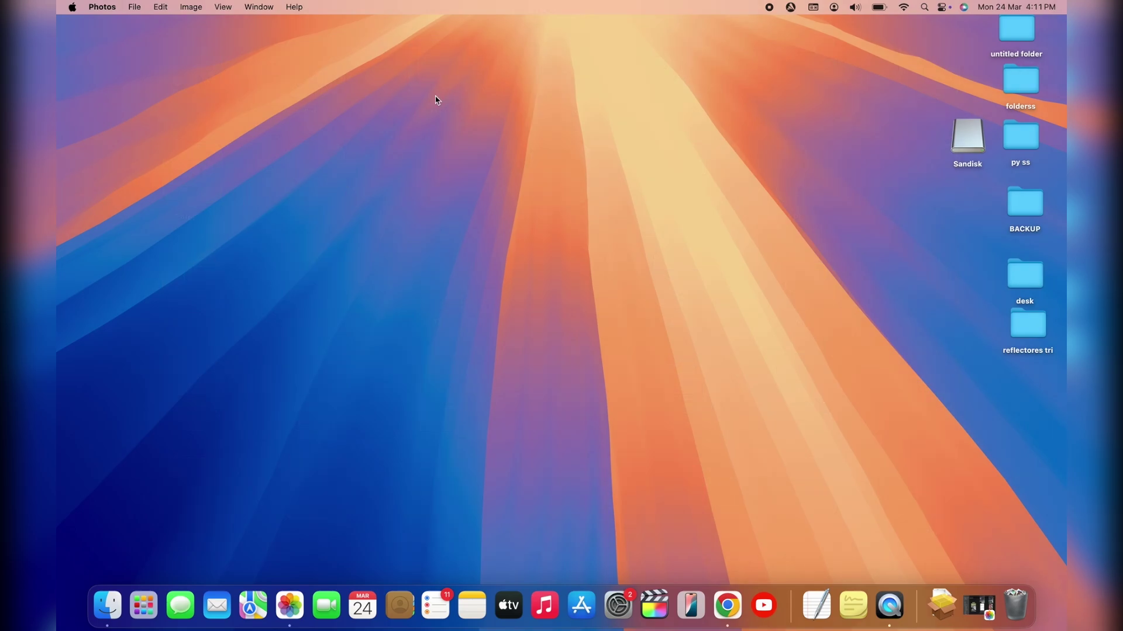
{"action": "left_click", "coordinate": [887, 5]}
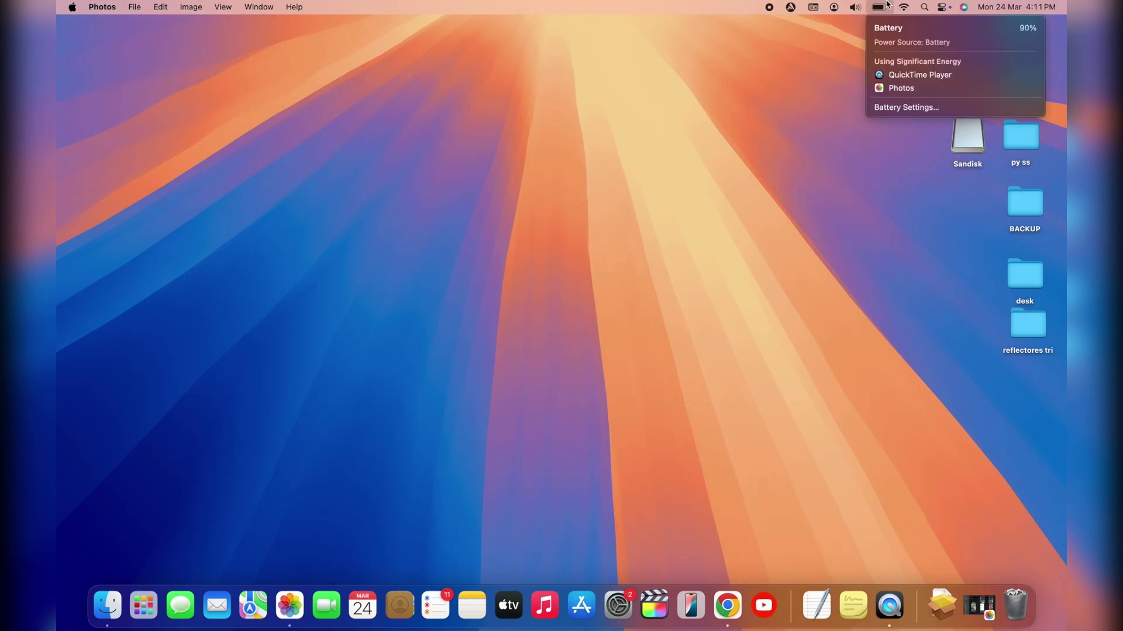
{"action": "left_click", "coordinate": [887, 5]}
{"action": "left_click", "coordinate": [887, 5]}
{"action": "left_click", "coordinate": [887, 4]}
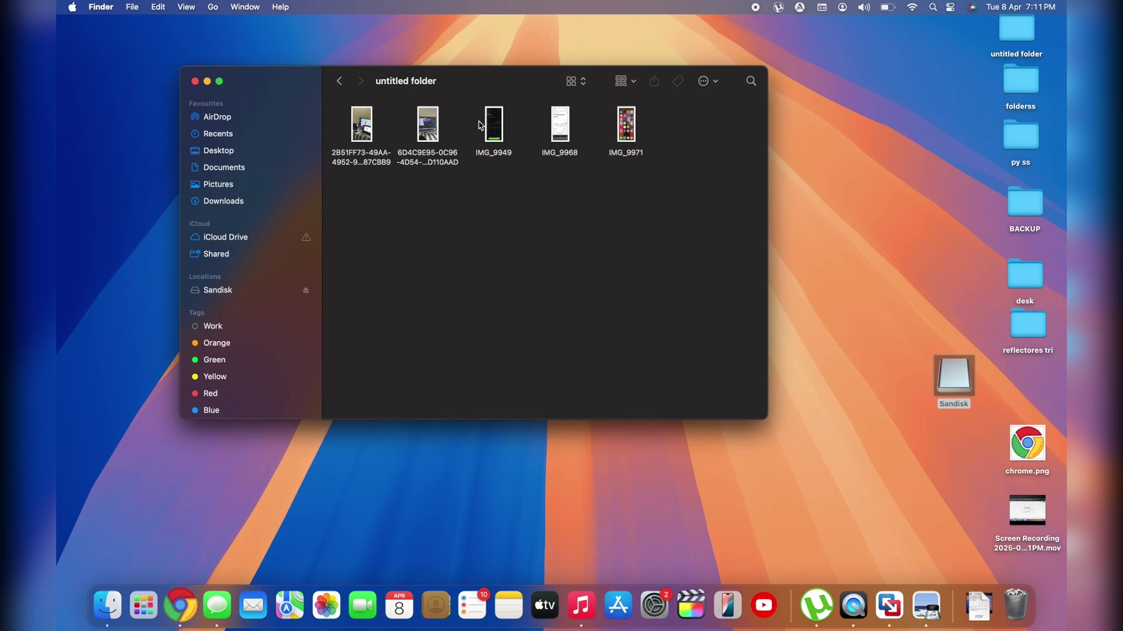
- Check the second photo's Get Info details to confirm its Kind is HEIF image
{"action": "left_click_drag", "start_coordinate": [493, 86], "coordinate": [484, 113]}
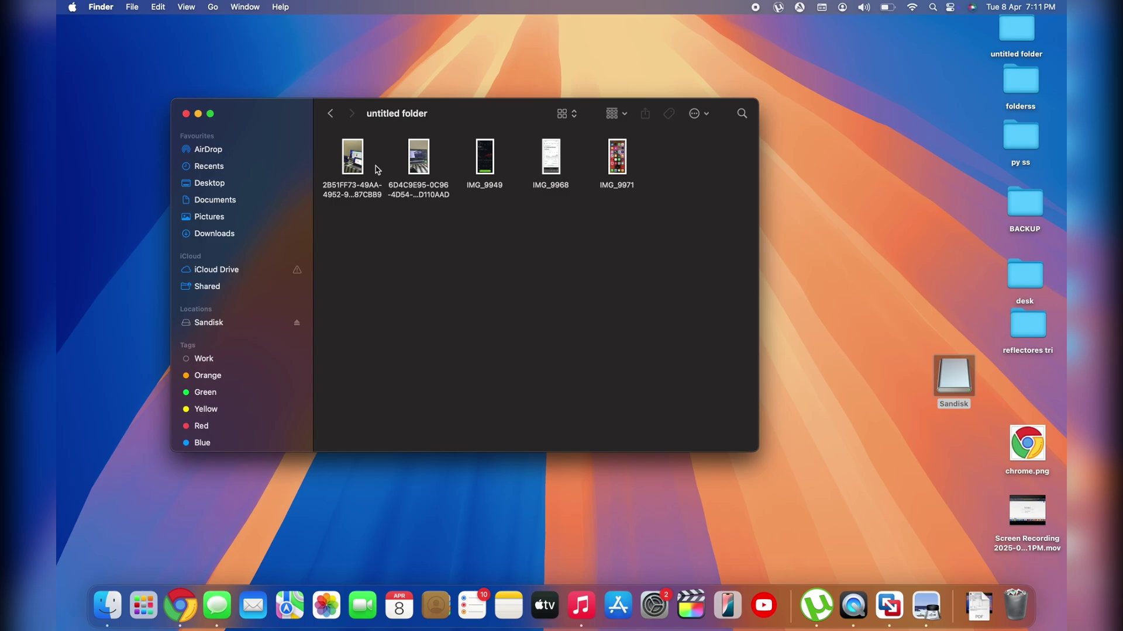
{"action": "right_click", "coordinate": [412, 188]}
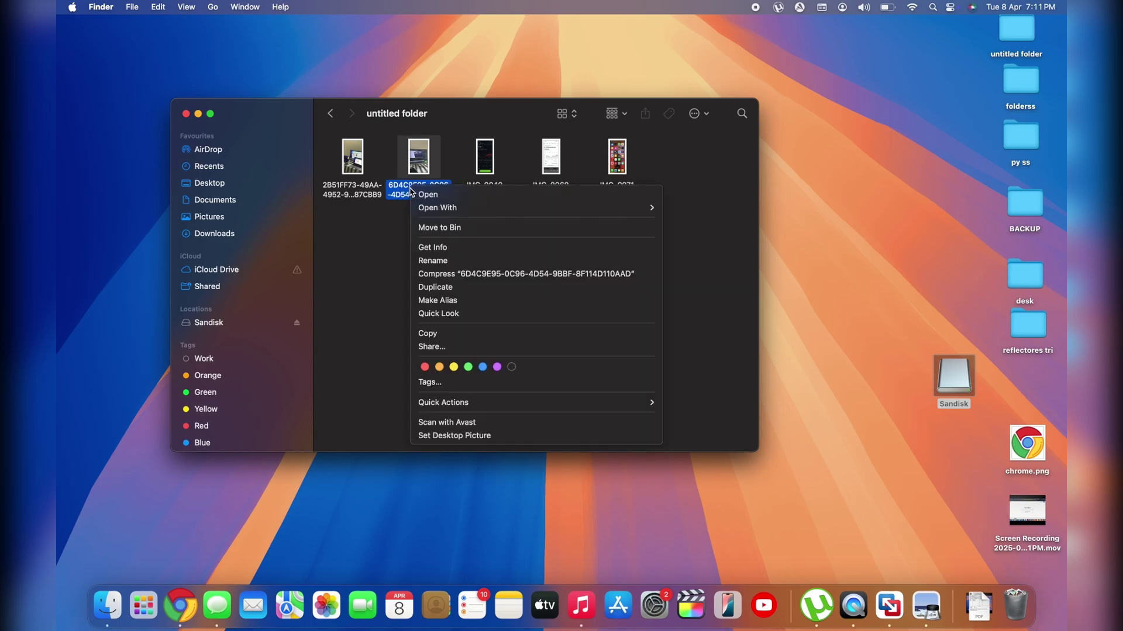
{"action": "left_click", "coordinate": [442, 250]}
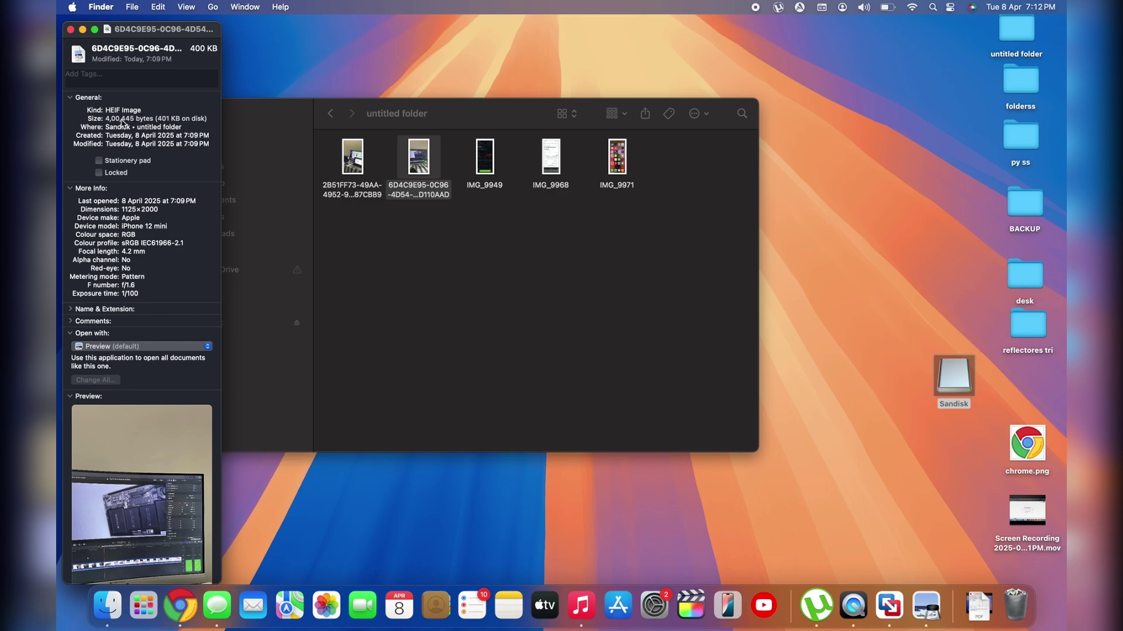
{"action": "left_click", "coordinate": [70, 29]}
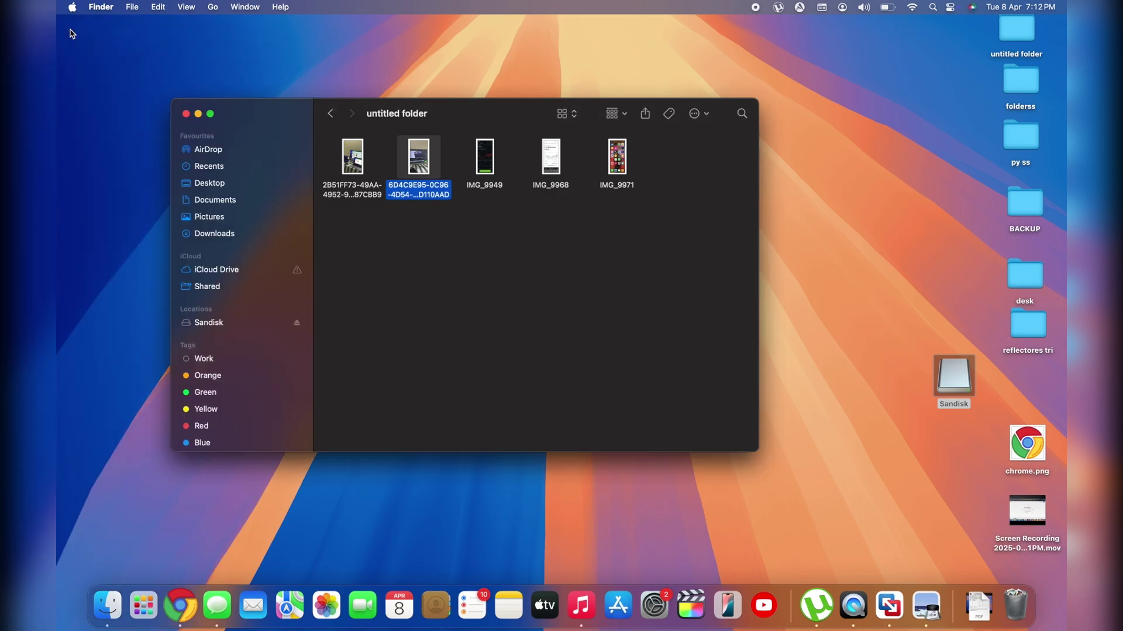
- Preview IMG_9949, then confirm in Get Info that it is also a HEIF image
{"action": "double_click", "coordinate": [486, 162]}
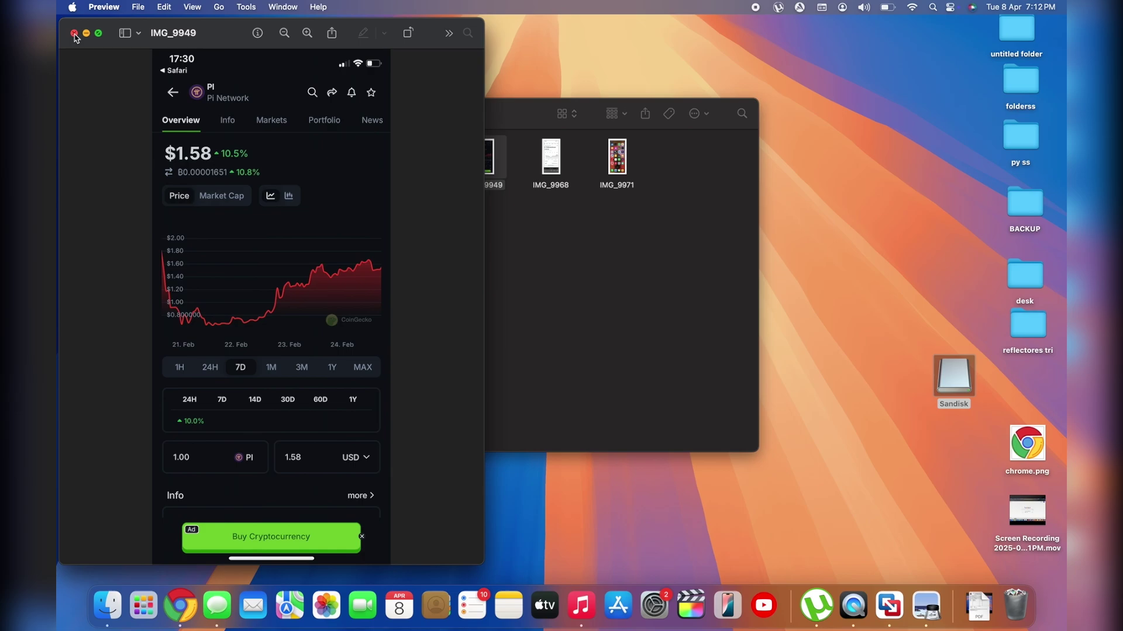
{"action": "left_click", "coordinate": [75, 34]}
{"action": "right_click", "coordinate": [489, 171]}
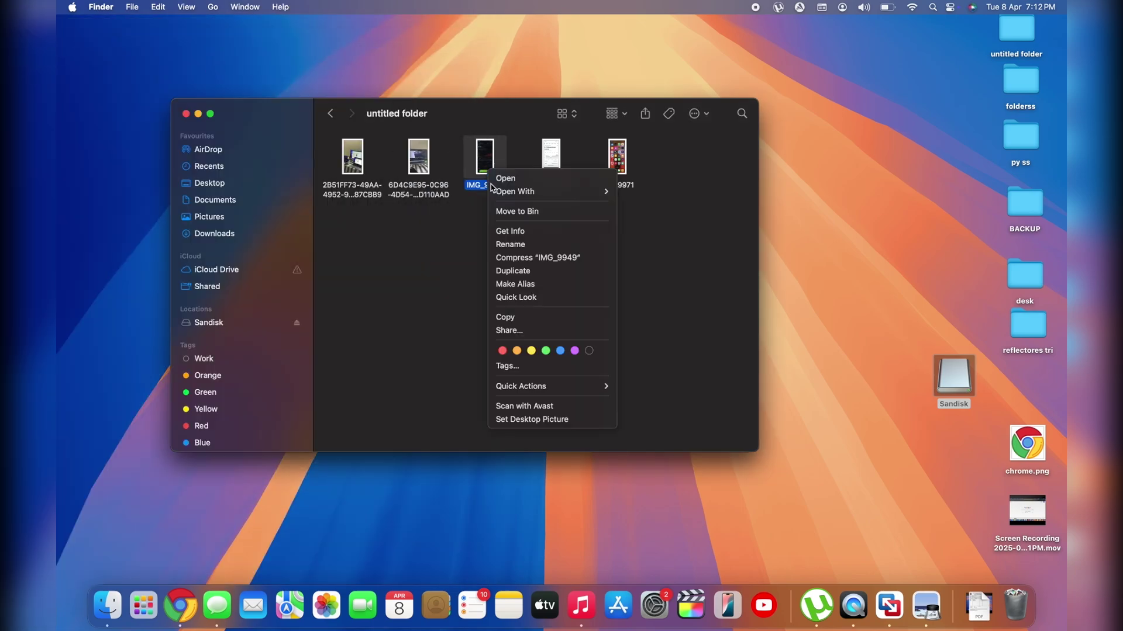
{"action": "left_click", "coordinate": [512, 231]}
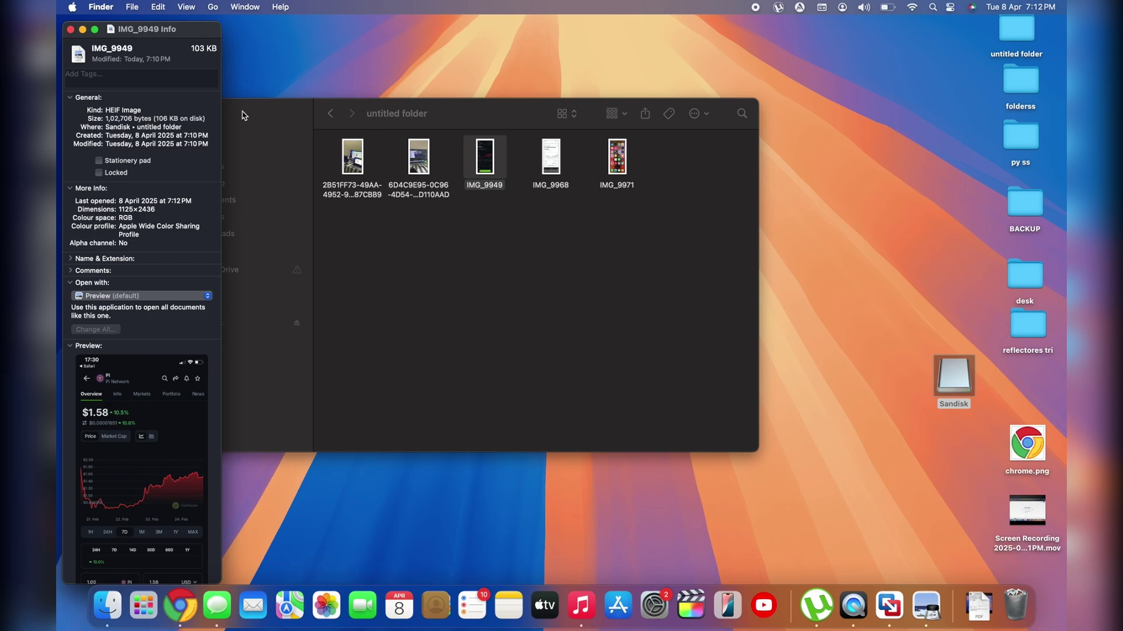
{"action": "left_click", "coordinate": [70, 29]}
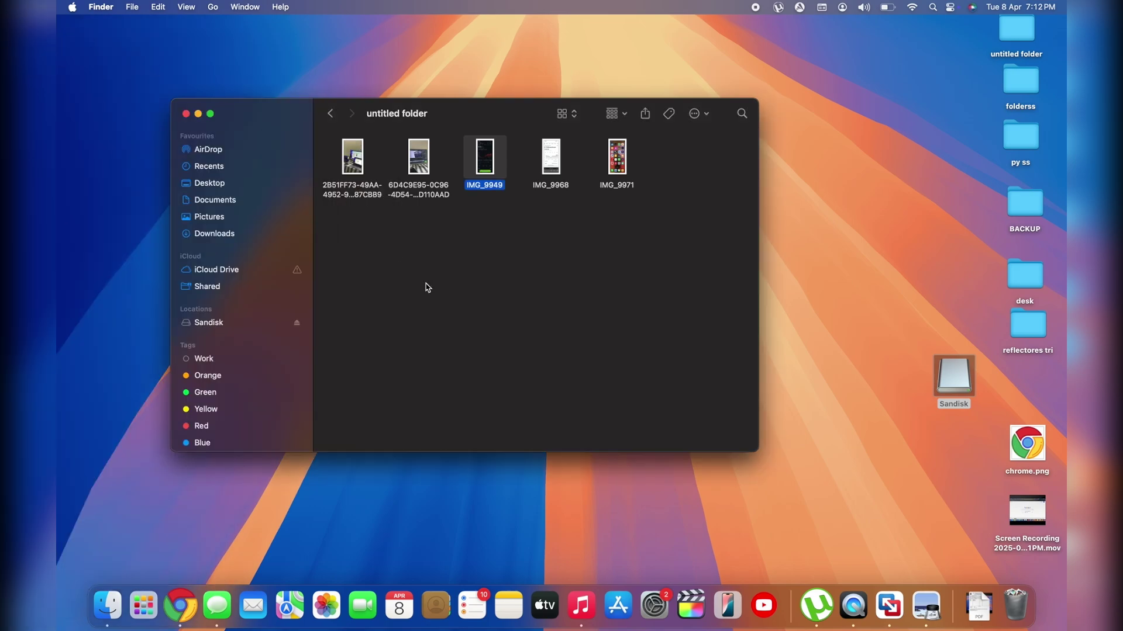
{"action": "left_click", "coordinate": [549, 264]}
- Export the 6D4C9E95 photo from Preview as a near-best-quality JPEG into the untitled folder
{"action": "double_click", "coordinate": [430, 166]}
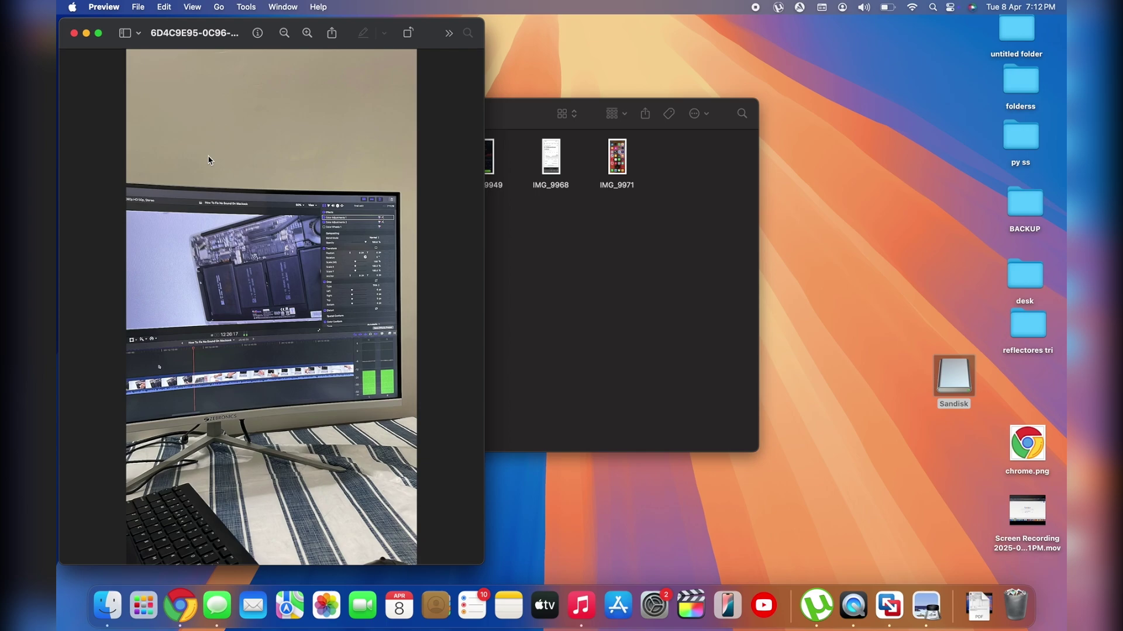
{"action": "left_click", "coordinate": [139, 7]}
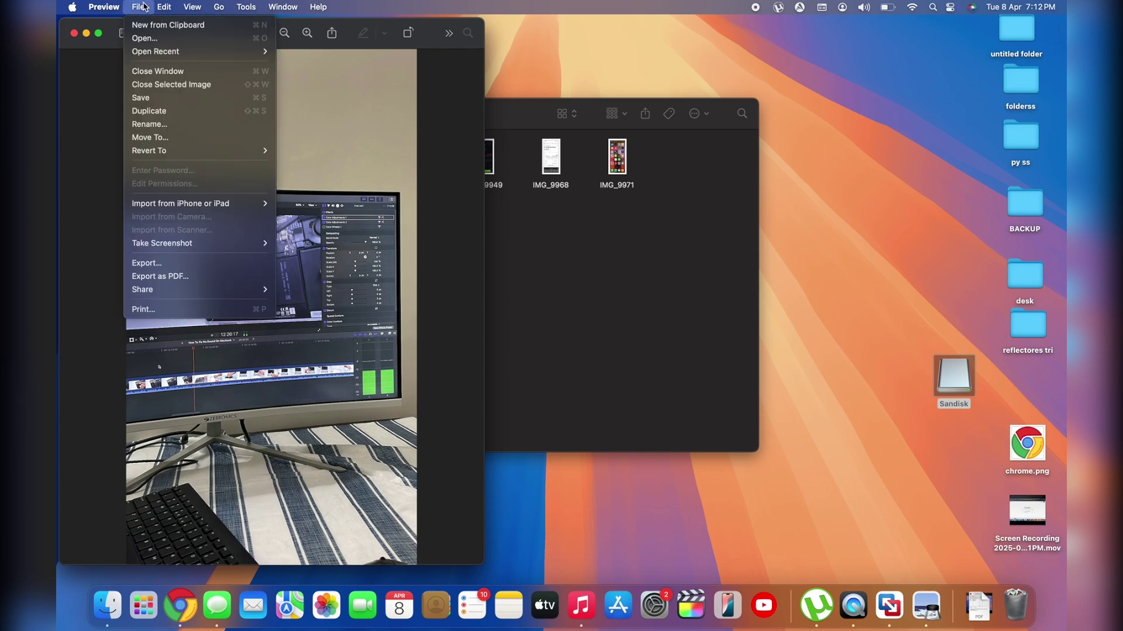
{"action": "left_click", "coordinate": [157, 264]}
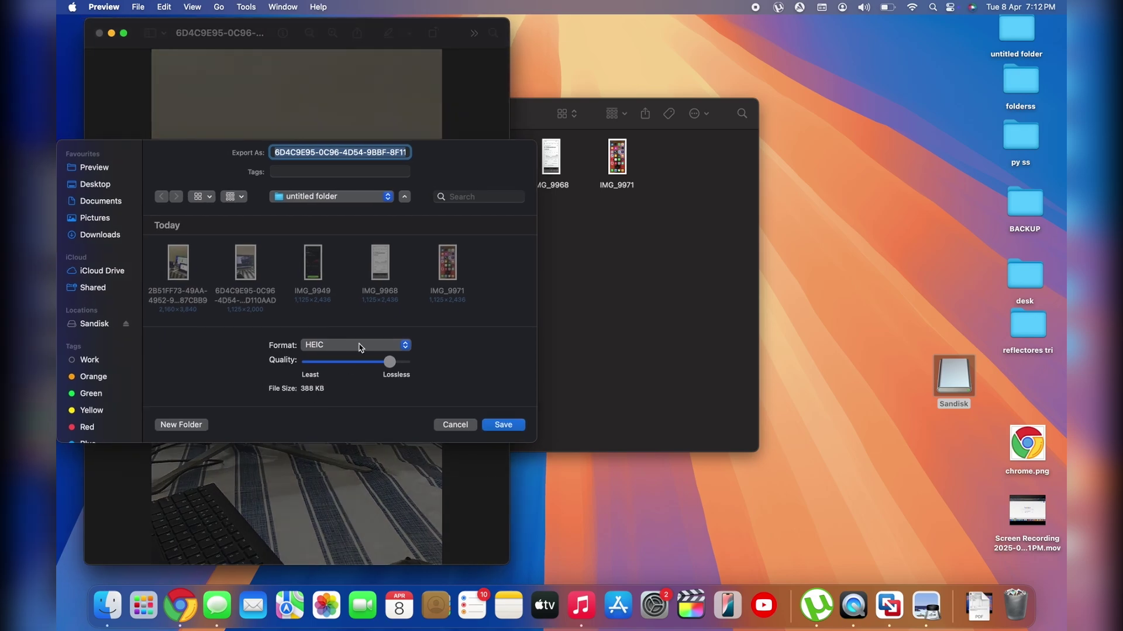
{"action": "left_click", "coordinate": [348, 346]}
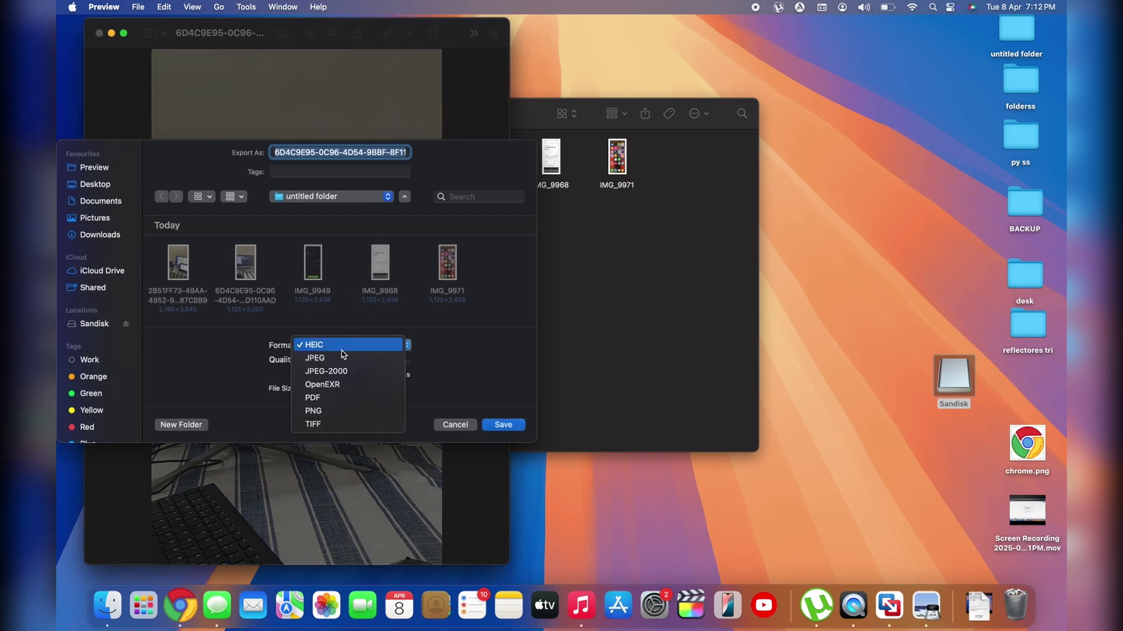
{"action": "left_click", "coordinate": [338, 359]}
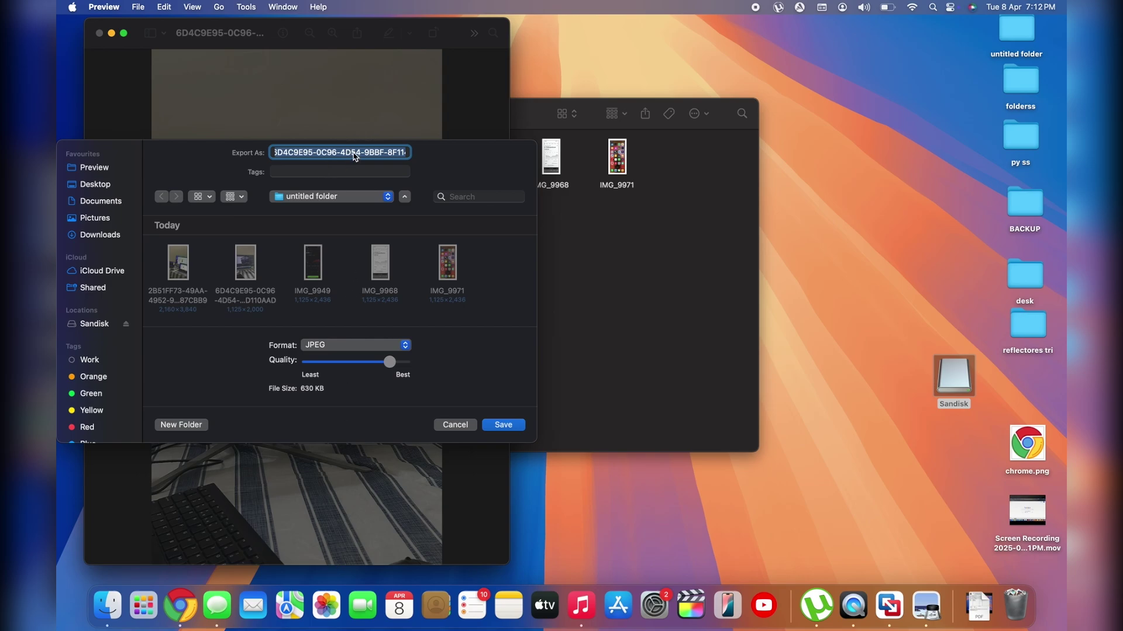
{"action": "mouse_move", "coordinate": [389, 362]}
{"action": "left_mouse_down"}
{"action": "mouse_move", "coordinate": [358, 362]}
{"action": "mouse_move", "coordinate": [394, 367]}
{"action": "left_mouse_up"}
{"action": "left_click", "coordinate": [506, 425]}
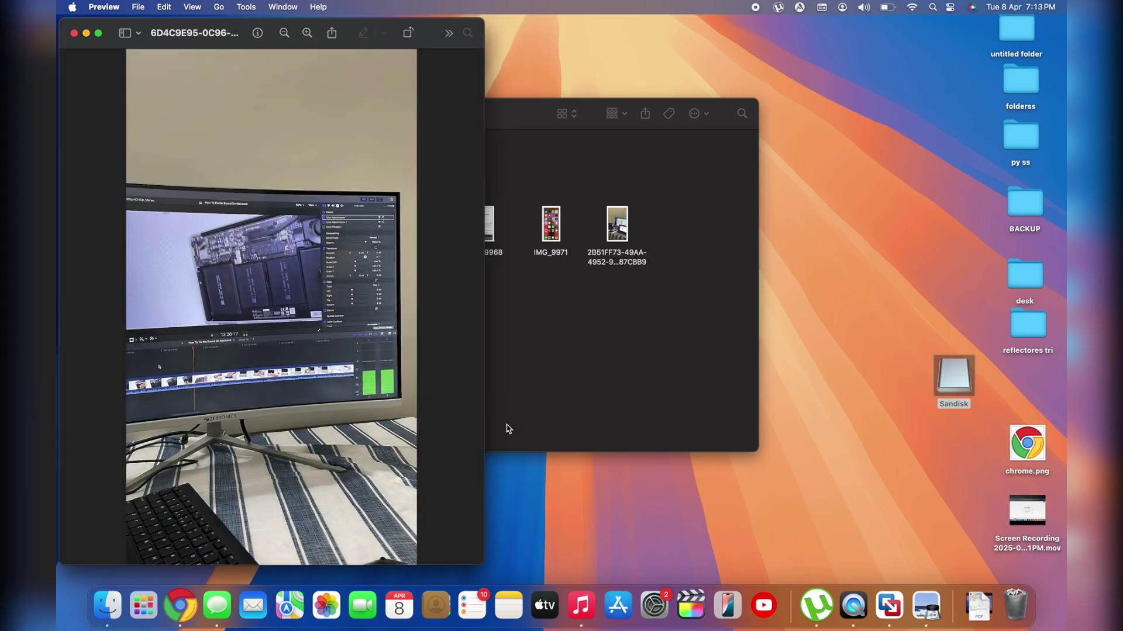
{"action": "left_click", "coordinate": [74, 33]}
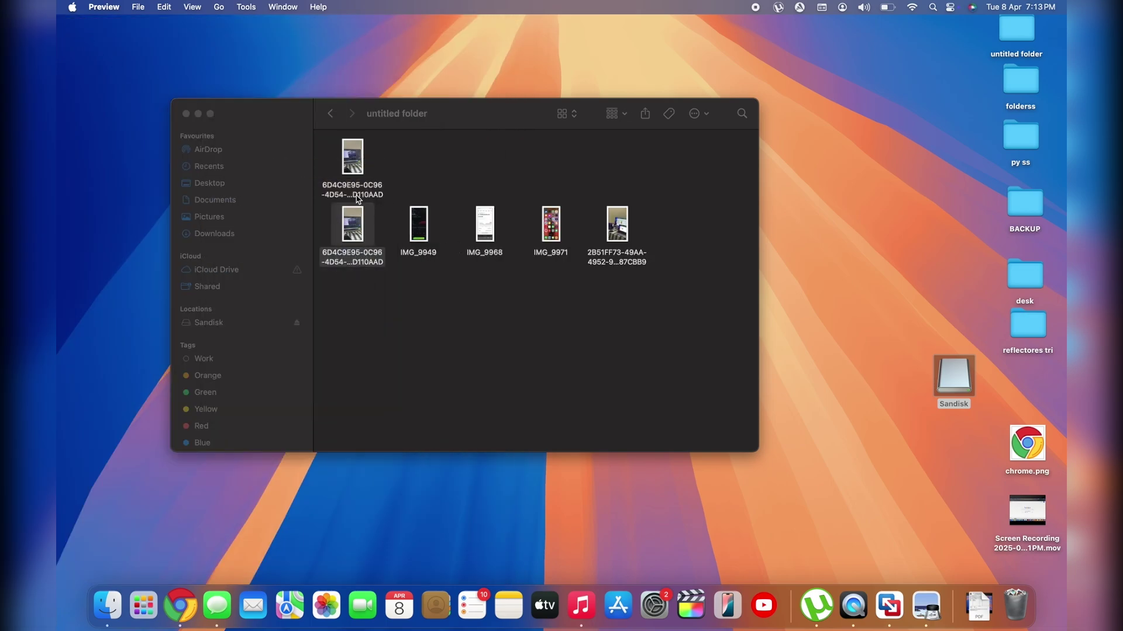
- Verify via Get Info that the new 6D4C9E95 copy is a 650 KB, 1125×2000 JPEG image
{"action": "right_click", "coordinate": [357, 192]}
{"action": "left_click", "coordinate": [369, 258]}
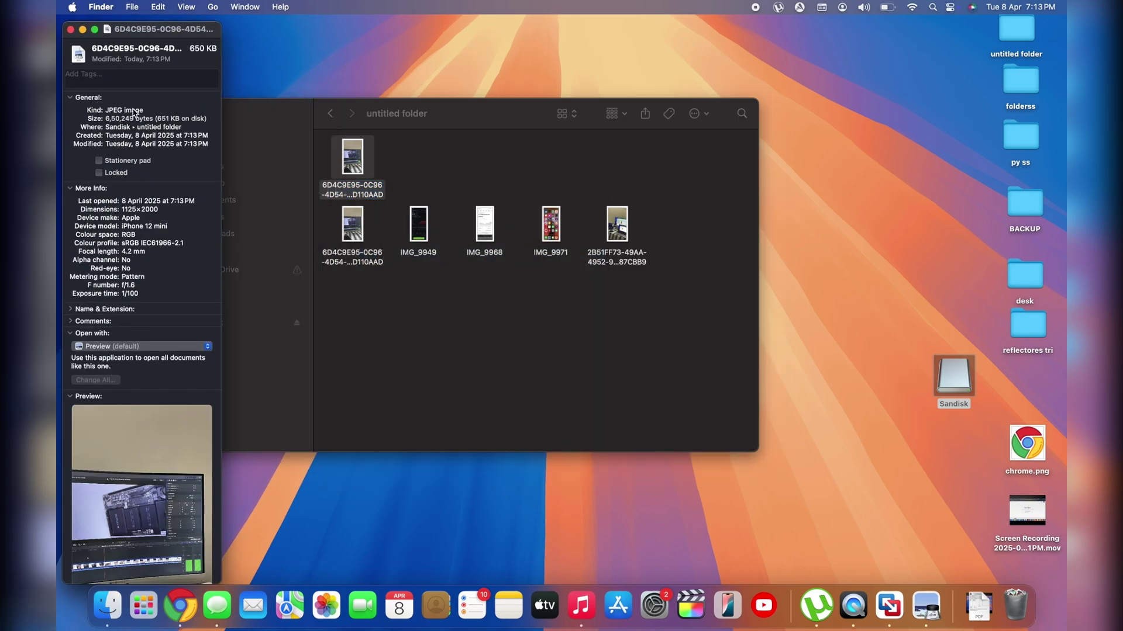
{"action": "left_click_drag", "start_coordinate": [124, 111], "coordinate": [98, 110]}
{"action": "left_click", "coordinate": [70, 30]}
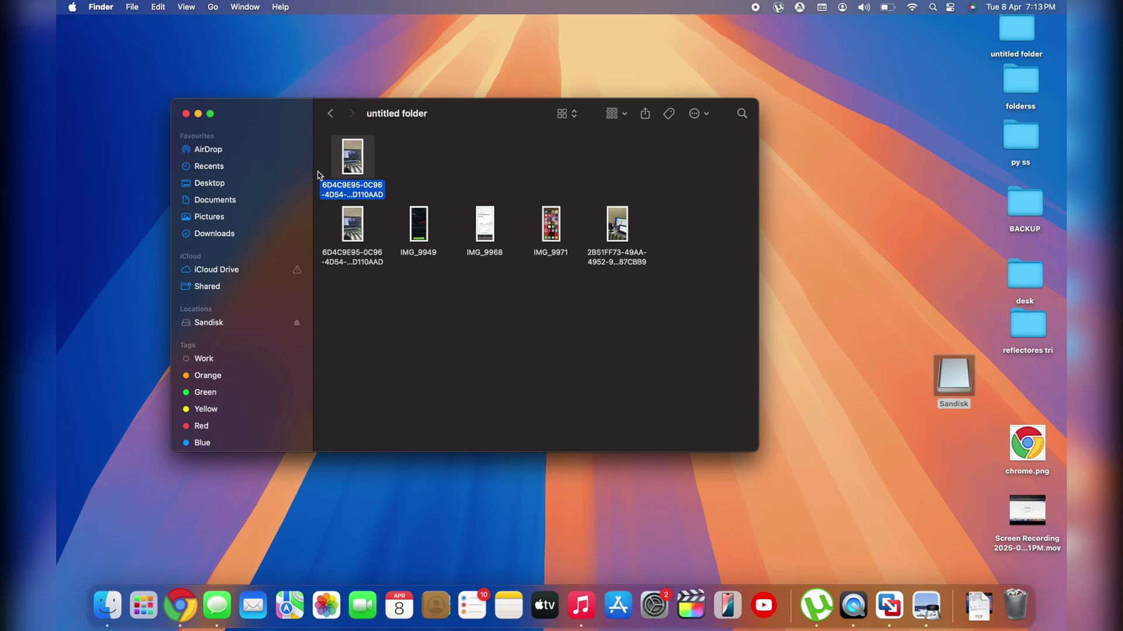
{"action": "left_click", "coordinate": [567, 206]}
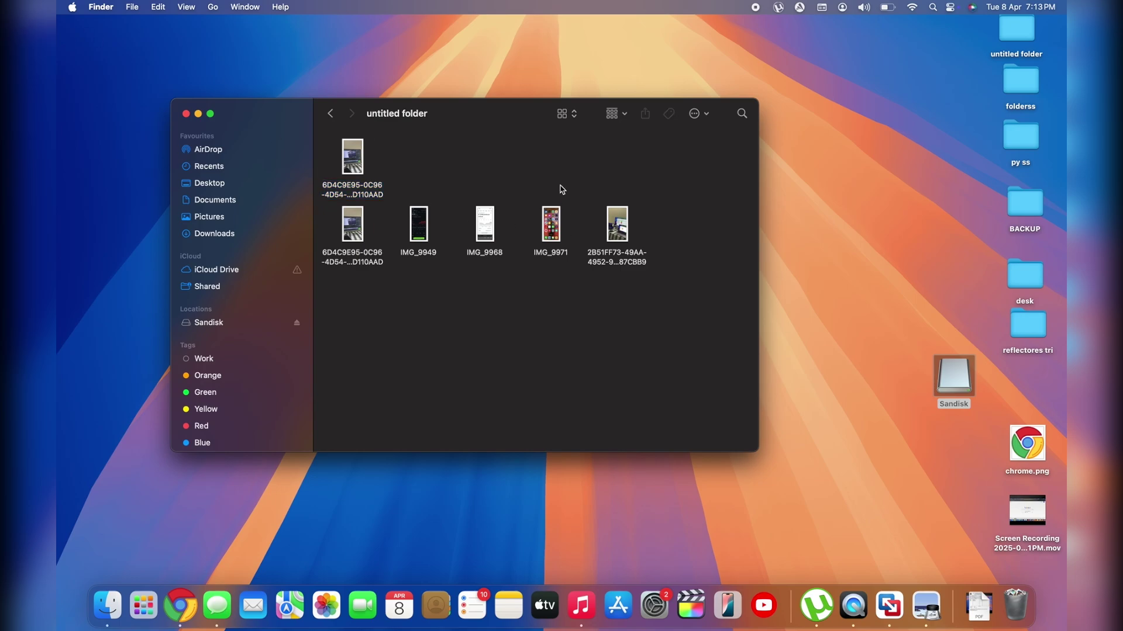